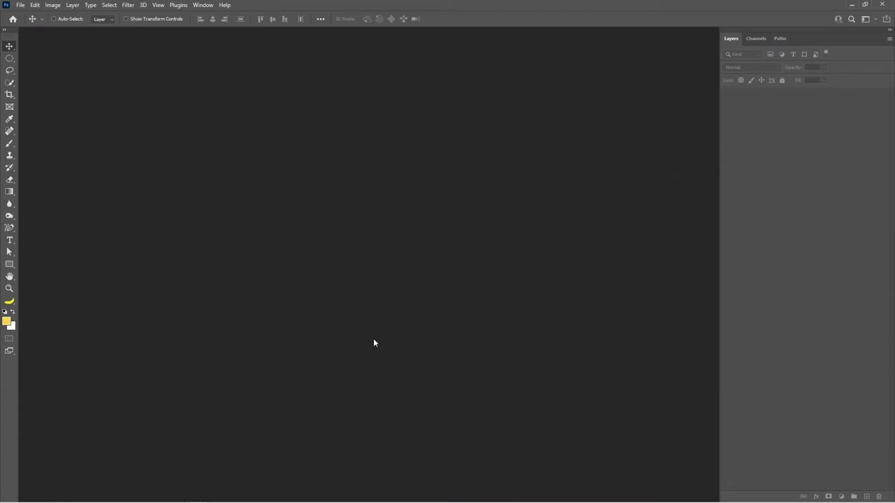
Start a new document to be set up as a 4000×4000 px, 72 ppi white canvas
key(ctrl+n)
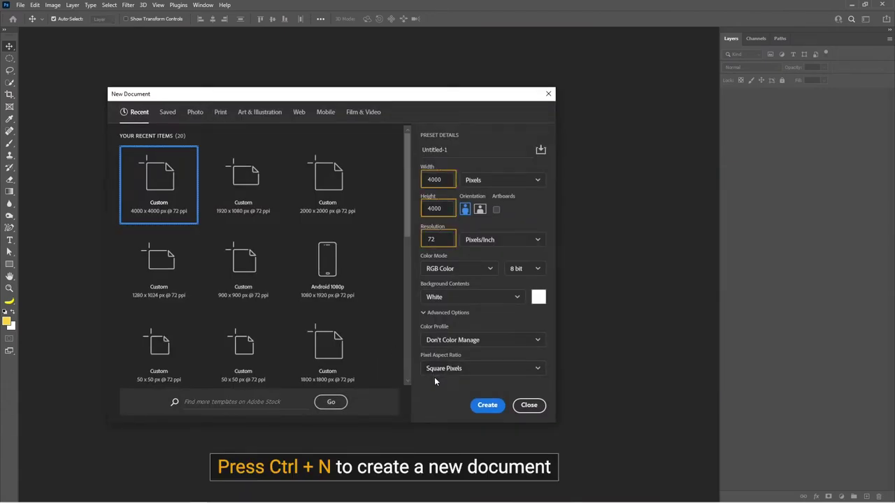
Create the 4000×4000 document and cover it with a dark brown #120600 Solid Color fill layer
click(478, 409)
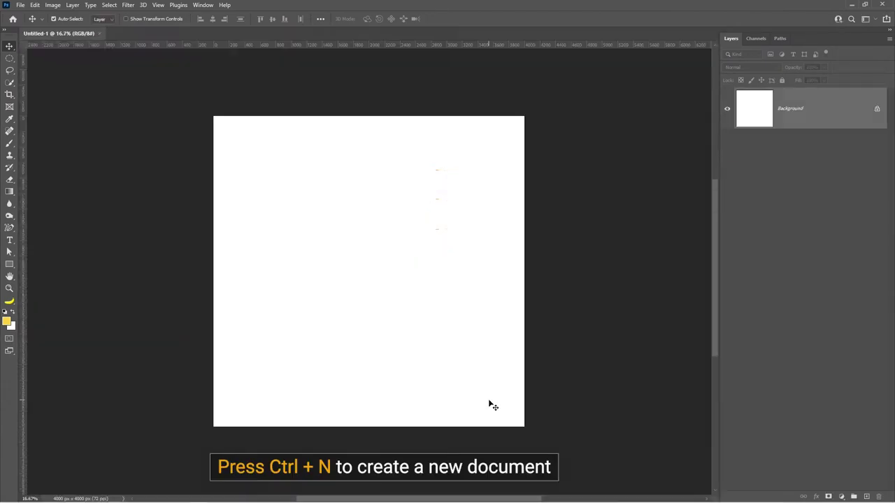
click(840, 497)
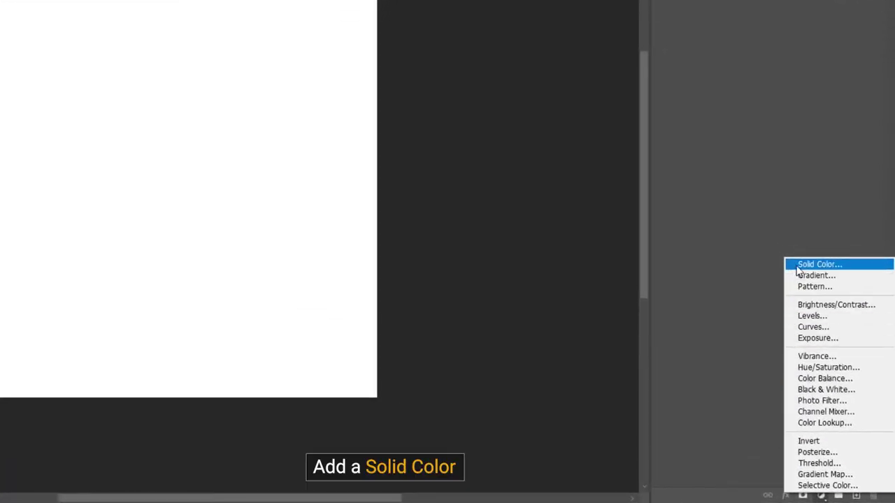
click(798, 270)
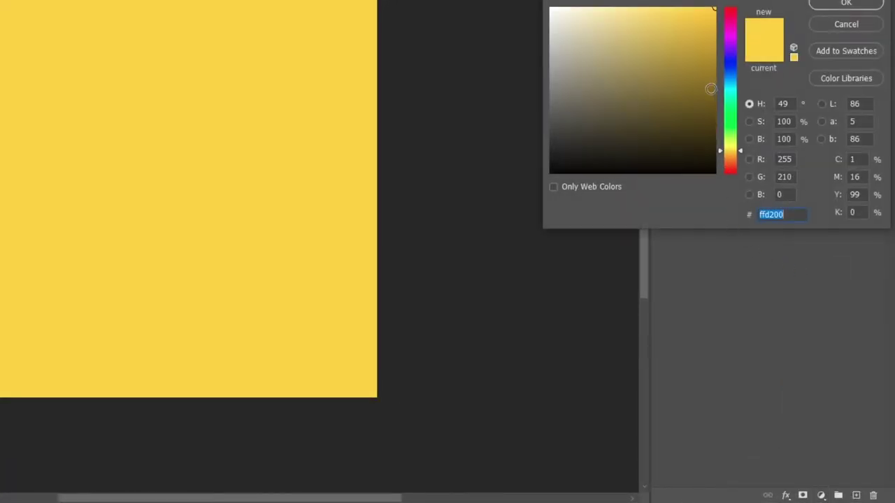
mouse_move(709, 88)
mouse_down()
mouse_move(720, 160)
mouse_move(741, 164)
mouse_move(716, 162)
mouse_up()
click(717, 159)
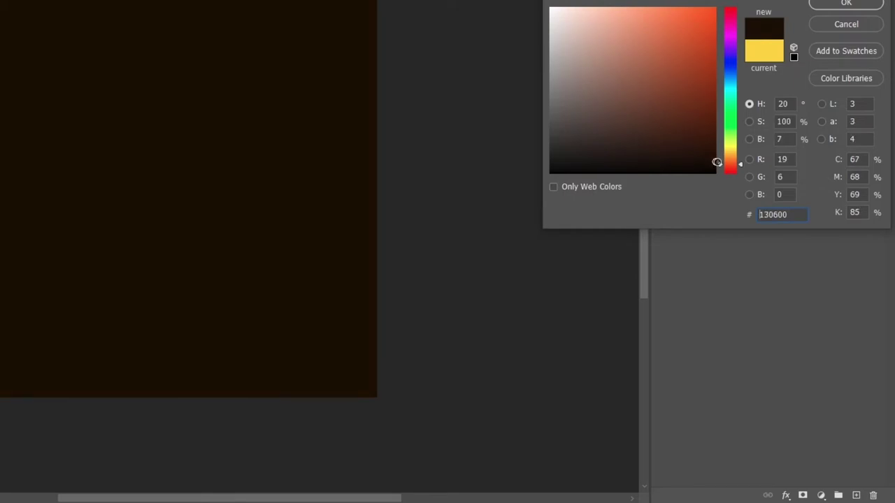
click(845, 4)
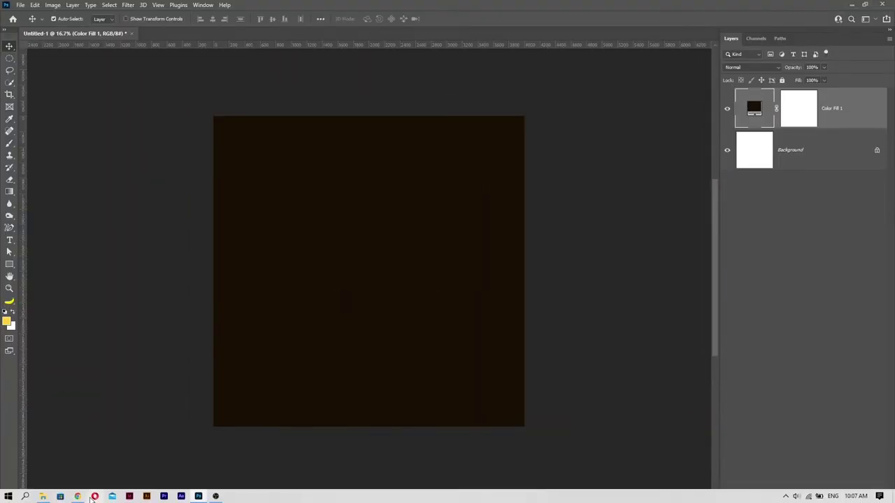
Place the soccer_ball image in the canvas's lower right, scaled to about 85%
click(52, 471)
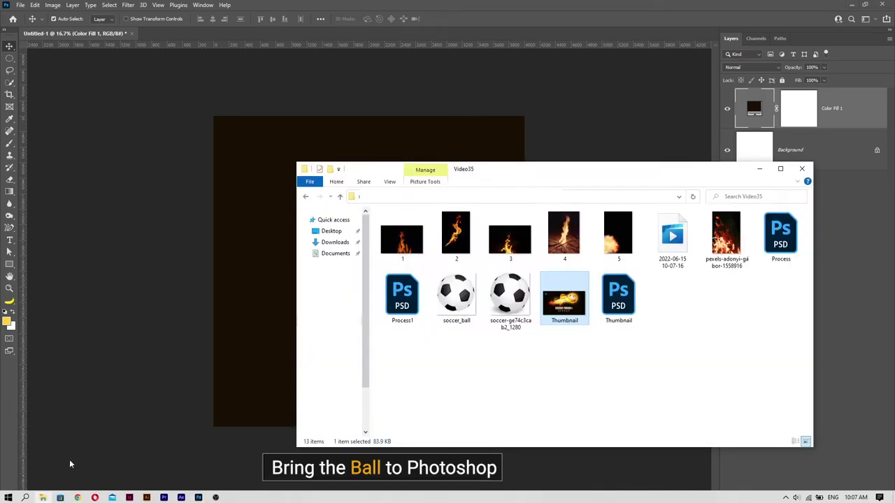
mouse_move(452, 302)
mouse_down()
mouse_move(273, 315)
mouse_move(301, 312)
mouse_up()
drag(369, 273, 443, 346)
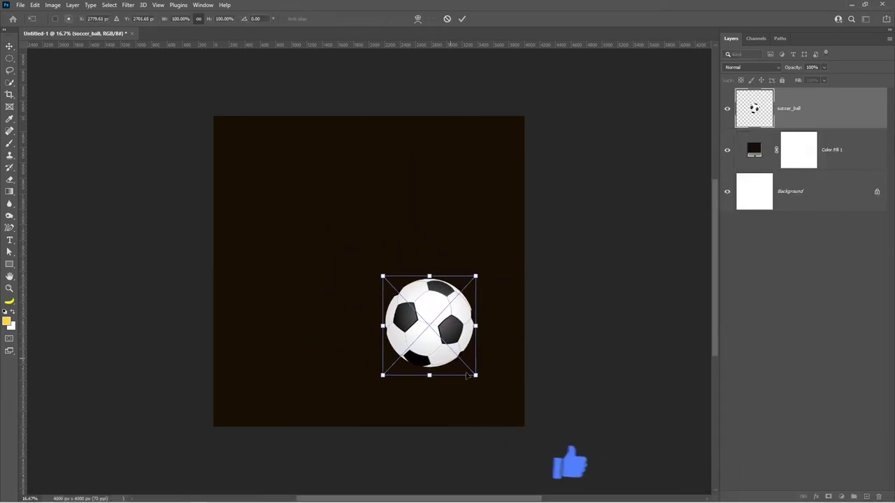
drag(476, 373, 470, 370)
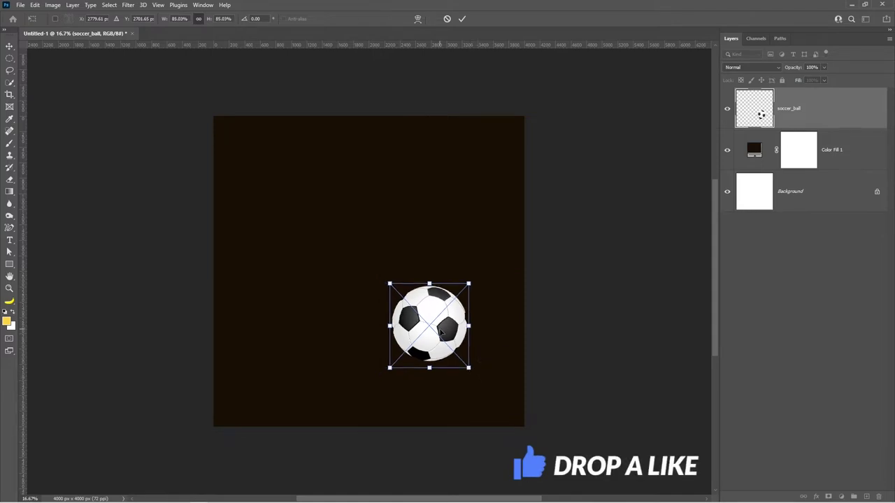
drag(440, 333, 445, 341)
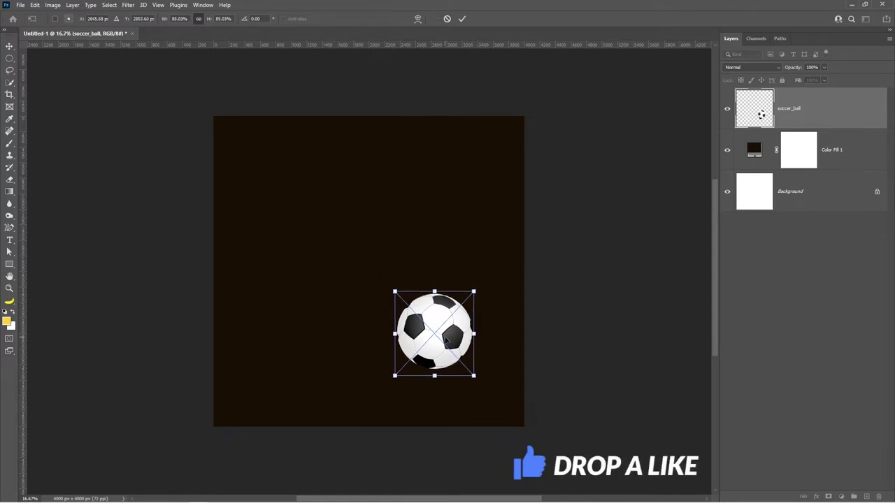
click(462, 20)
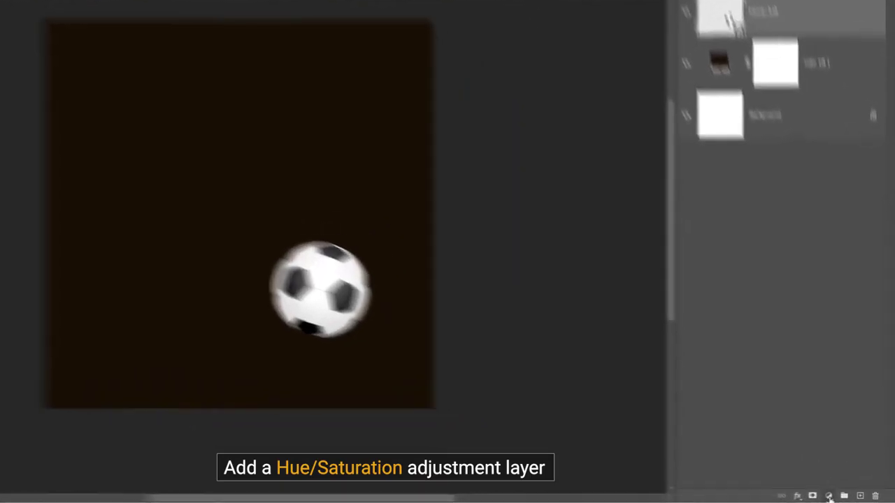
Add a clipped, colorized Hue/Saturation layer to the ball: Hue 31, Saturation 100, Lightness -62
click(841, 496)
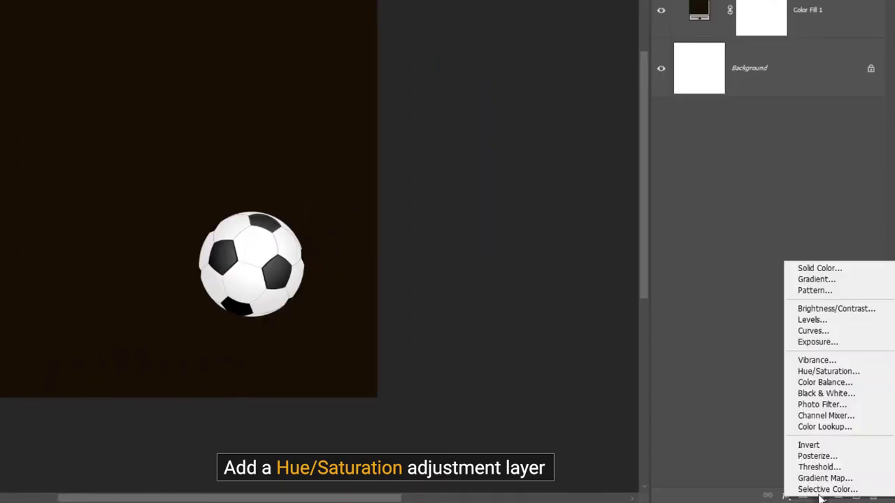
click(829, 372)
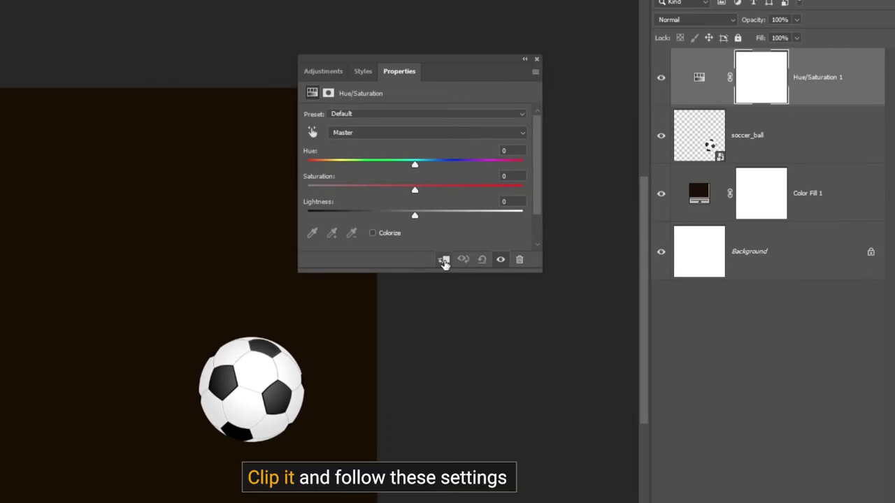
click(444, 261)
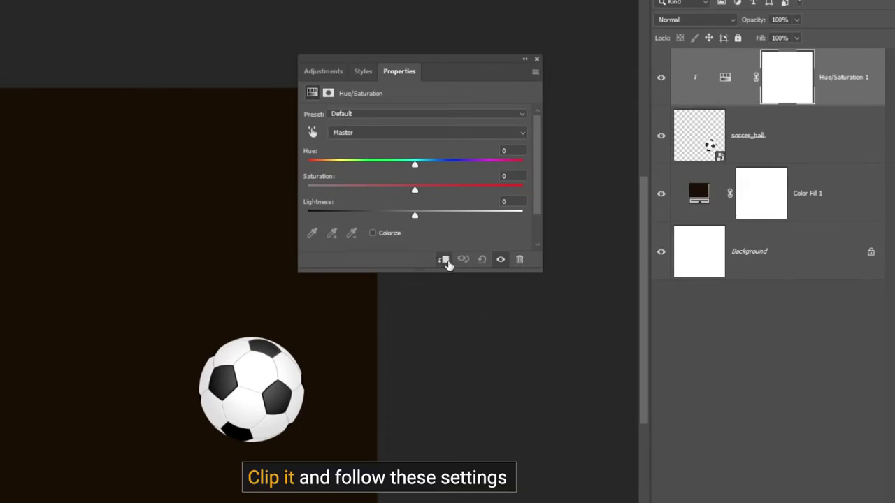
click(374, 234)
drag(414, 215, 349, 217)
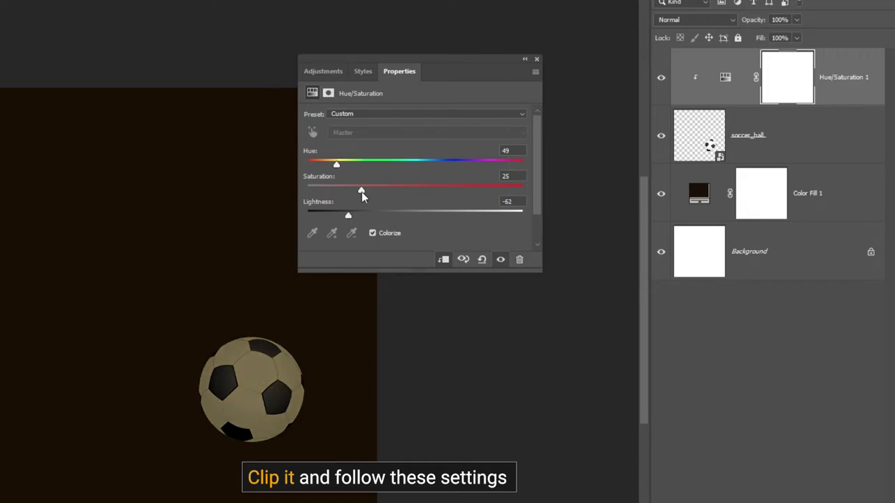
drag(386, 189, 534, 186)
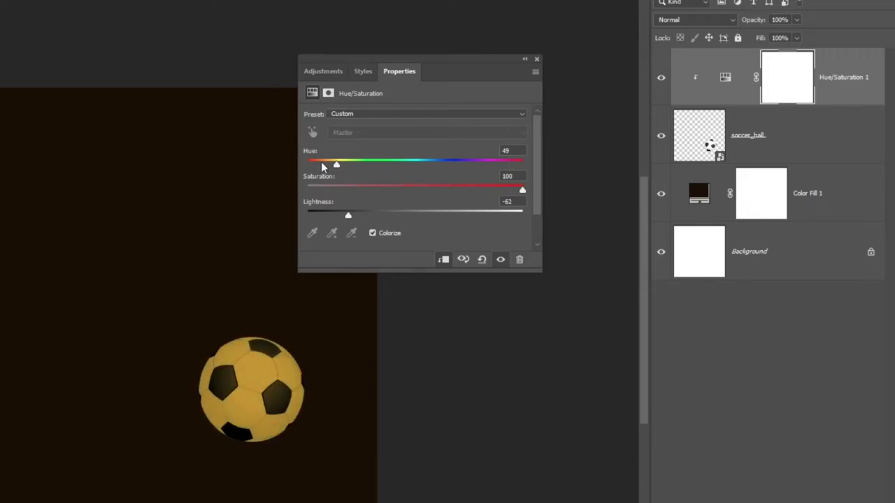
drag(336, 166, 326, 166)
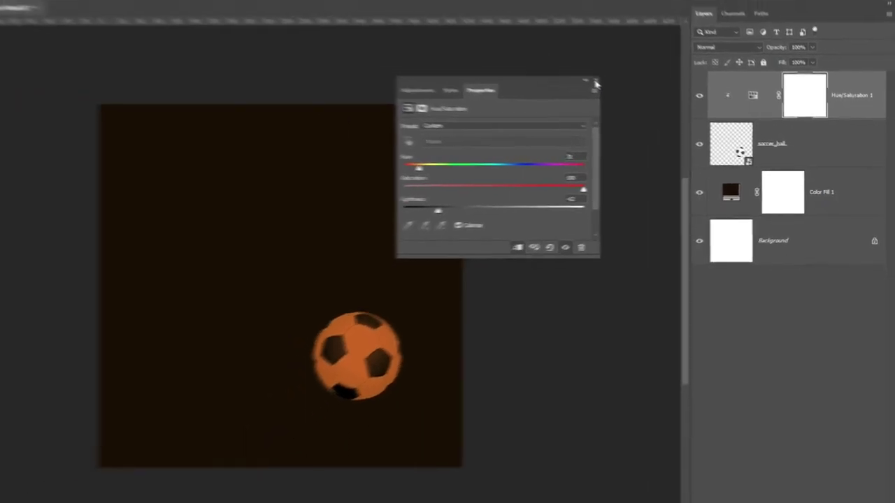
click(637, 96)
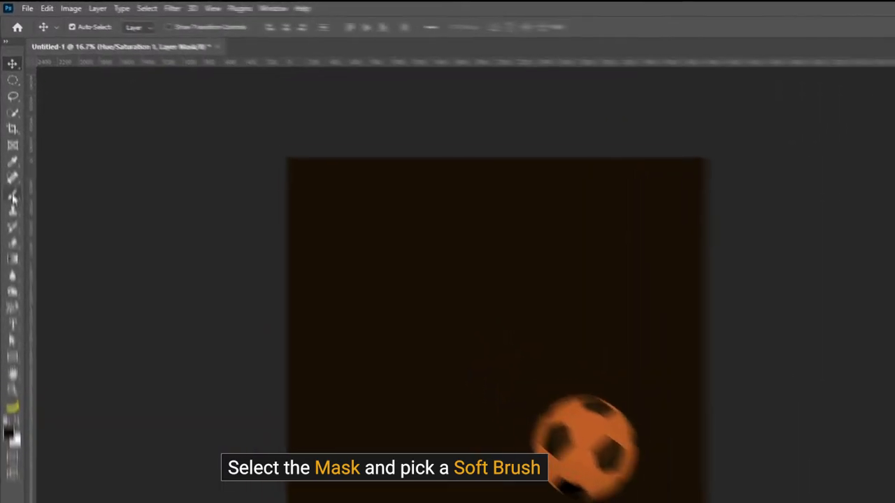
Paint a soft highlight on the ball's centre via the mask with a 20% Soft Round brush
click(10, 143)
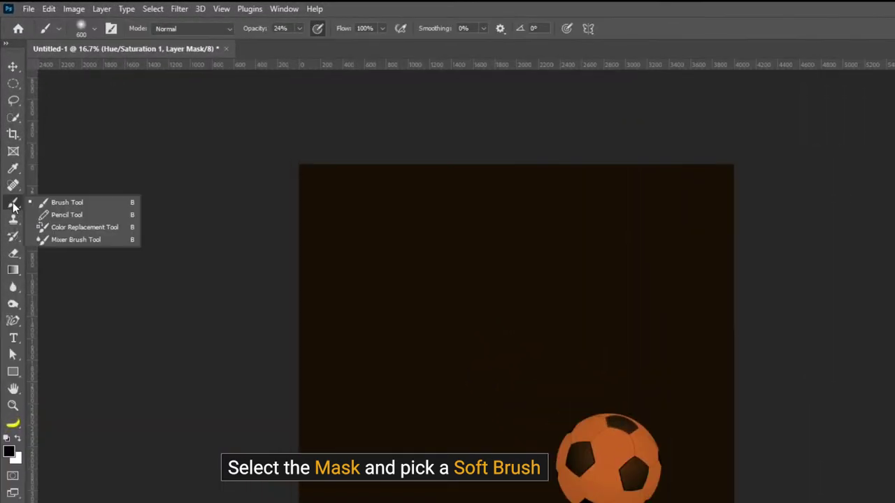
click(69, 21)
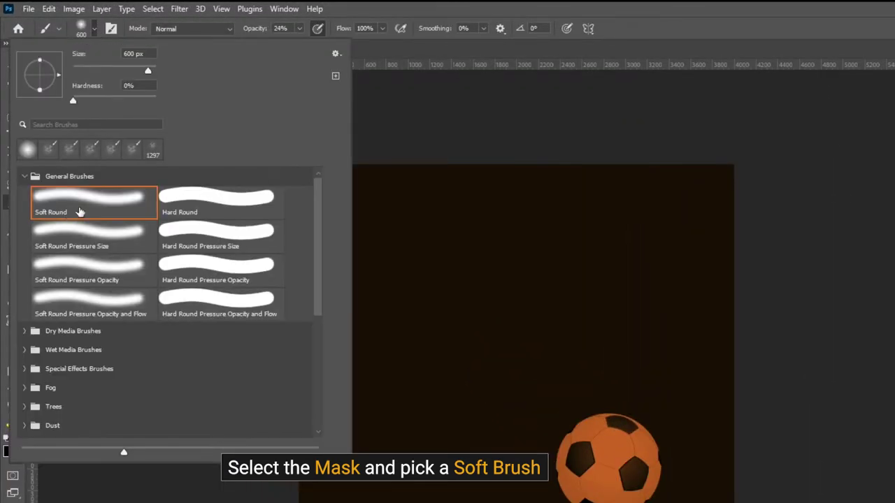
click(94, 29)
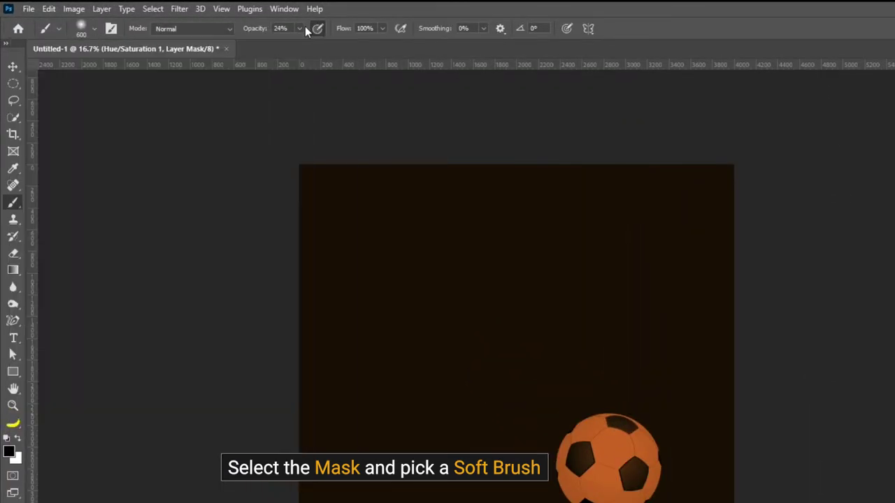
click(280, 28)
text(20)
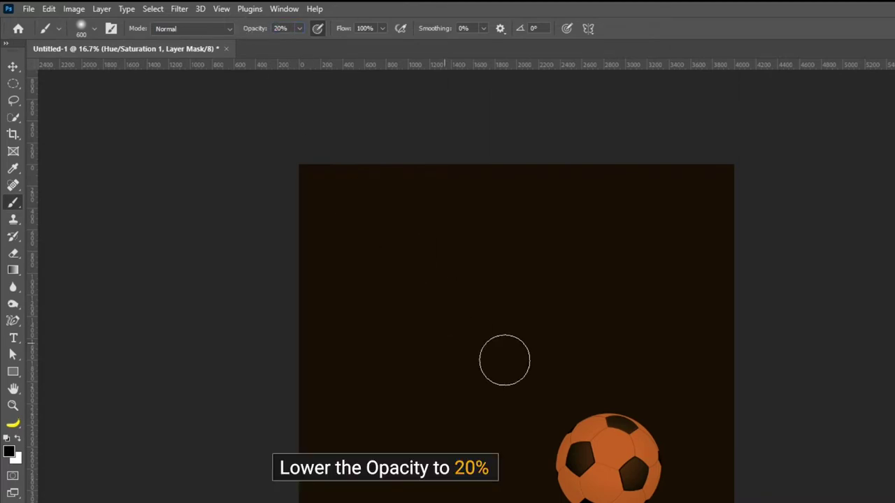
drag(579, 429, 605, 458)
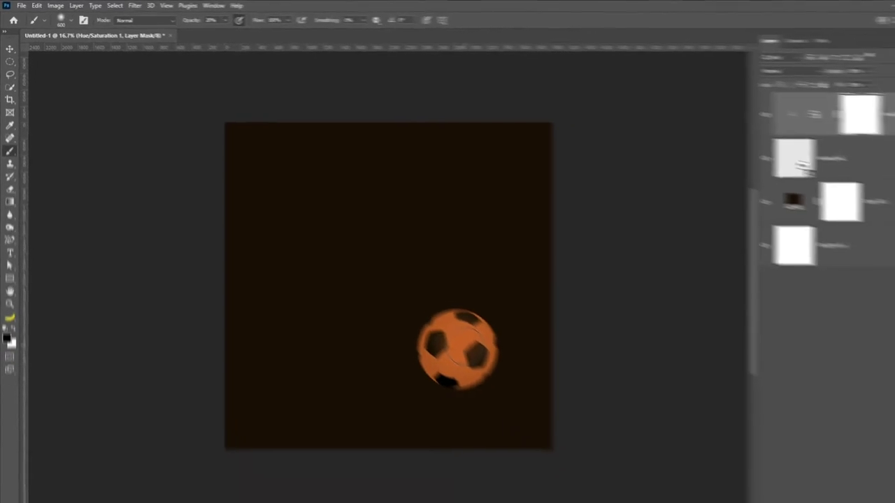
drag(438, 327, 441, 325)
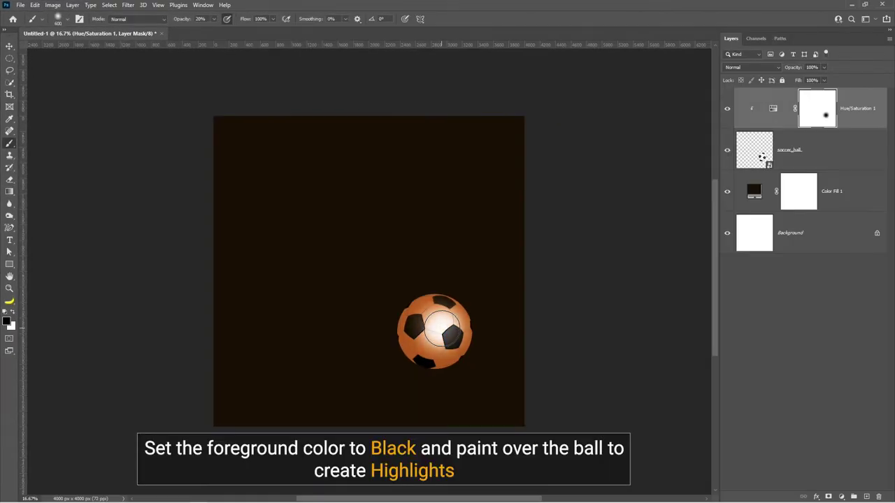
key(v)
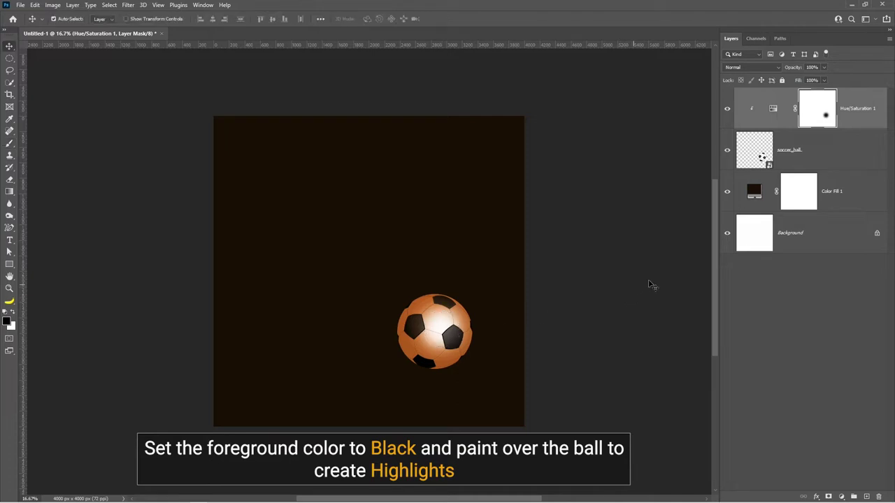
click(755, 150)
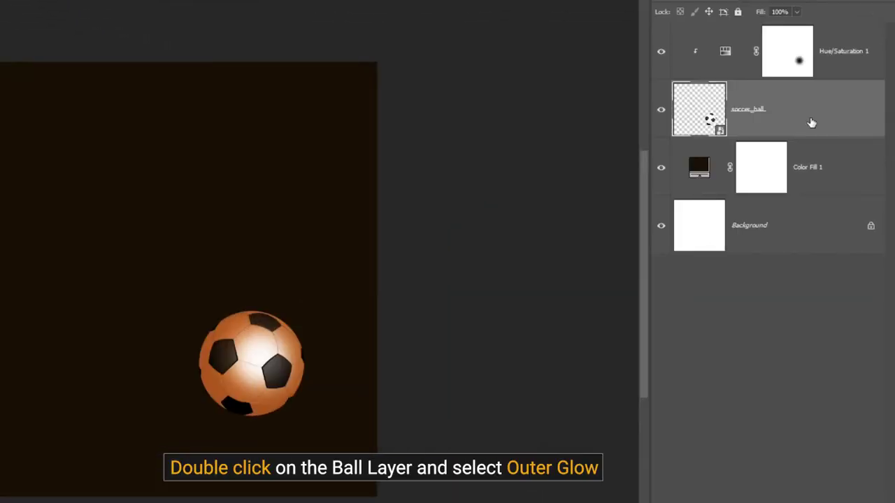
Give the soccer_ball layer a 221 px orange (#ff910f) Screen Outer Glow
double_click(811, 123)
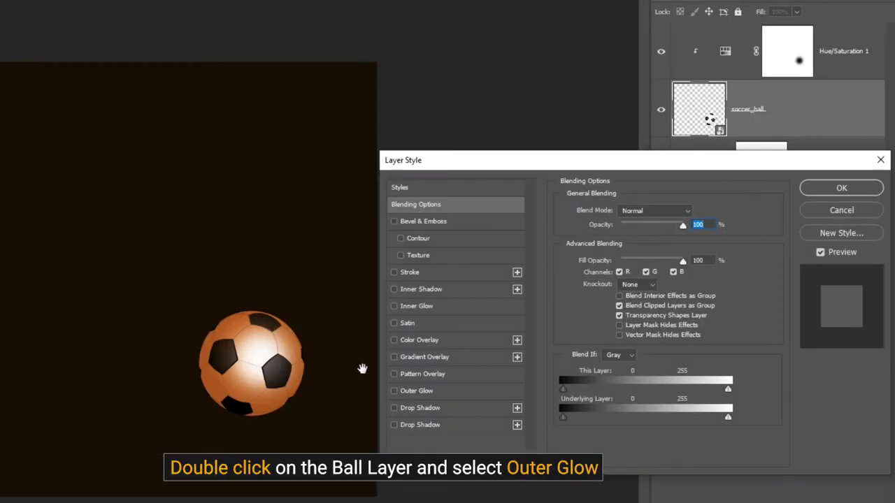
click(393, 392)
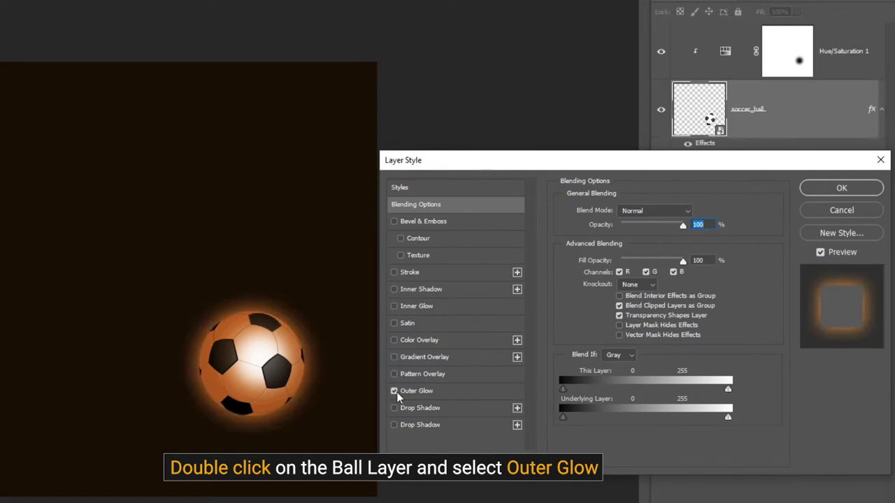
click(452, 393)
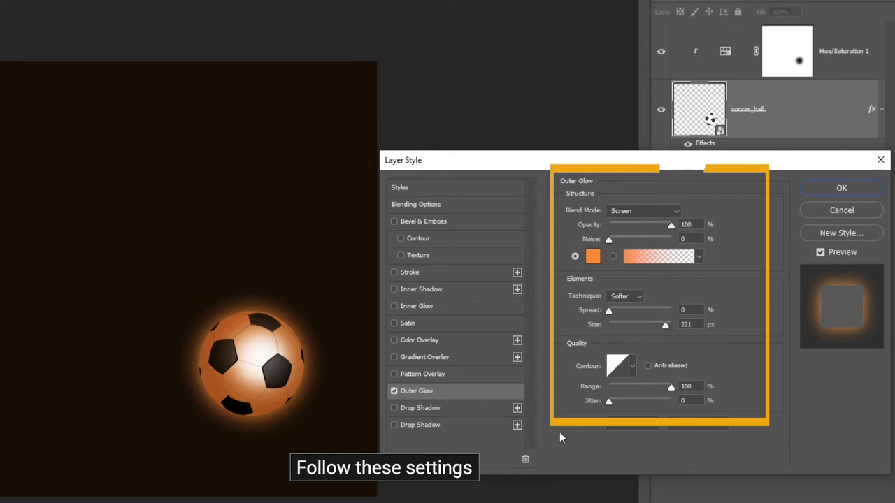
click(593, 256)
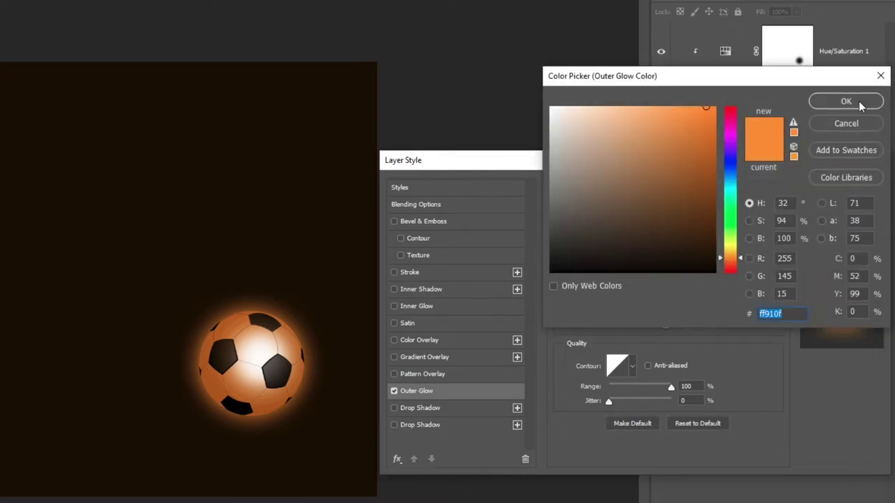
click(860, 104)
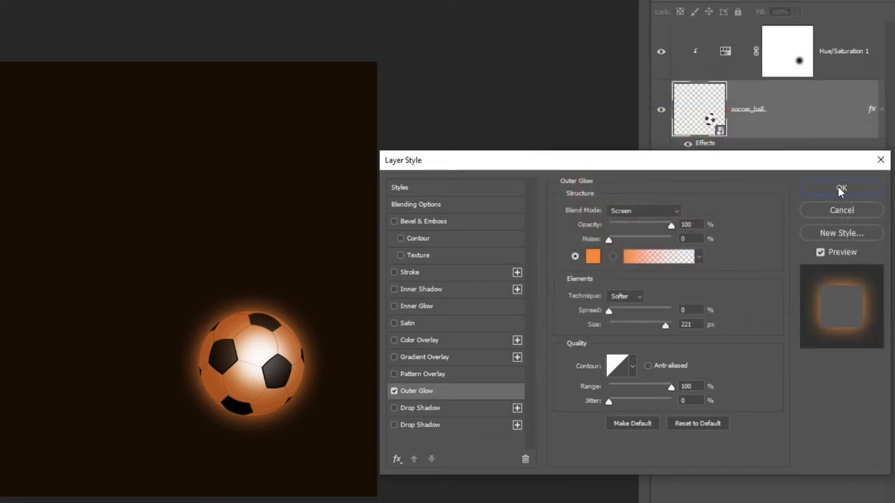
click(842, 190)
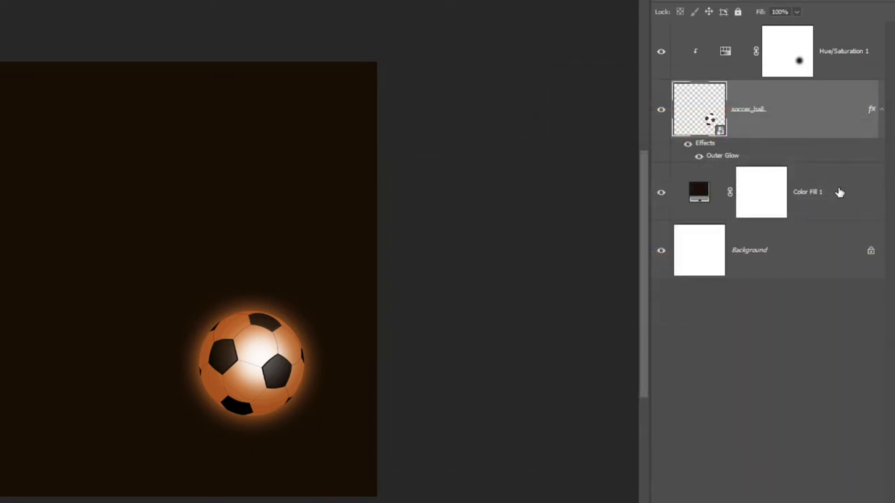
shift+click(828, 55)
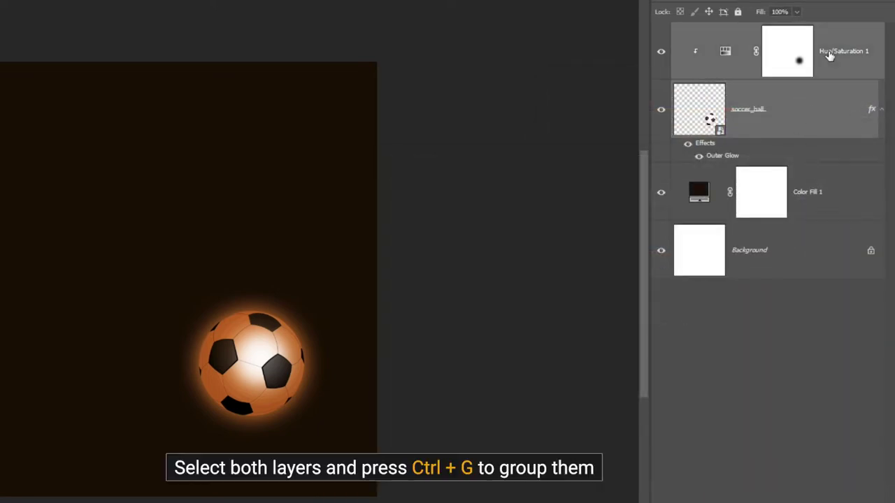
Group the ball layers into Group 1 and place the first flame image in Screen mode
key(ctrl+g)
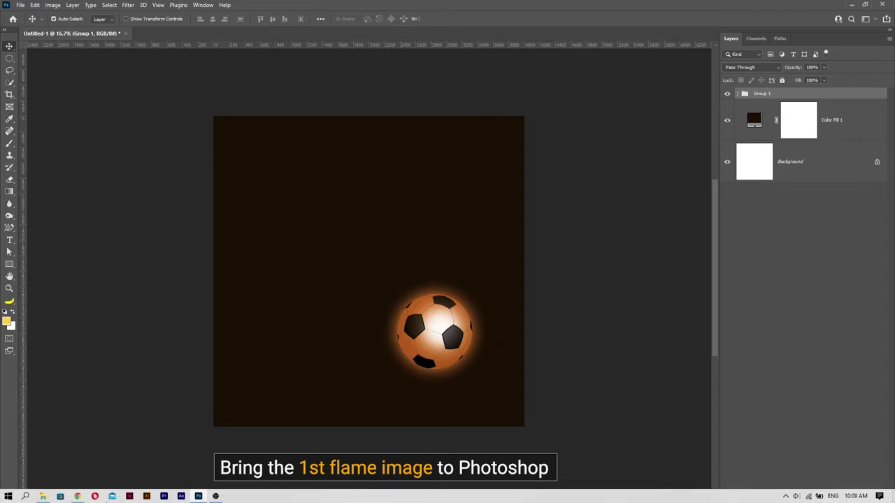
mouse_move(42, 496)
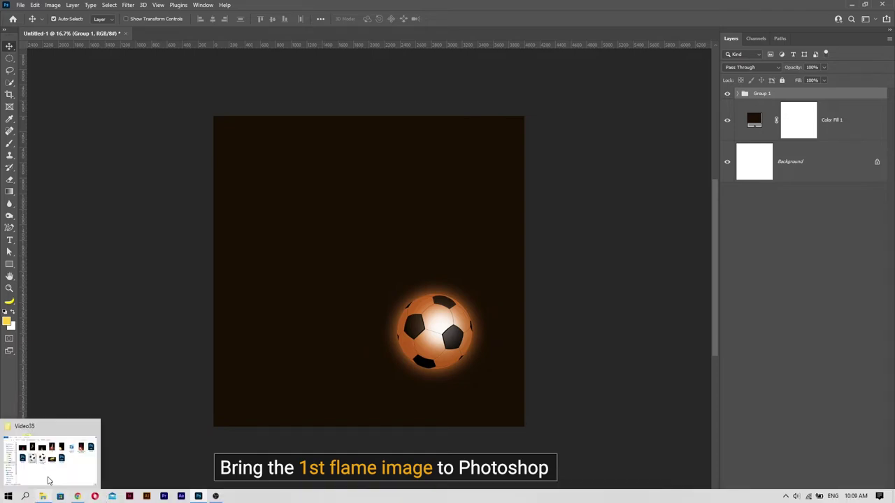
click(49, 479)
mouse_move(402, 238)
mouse_down()
mouse_move(262, 245)
mouse_move(420, 309)
mouse_up()
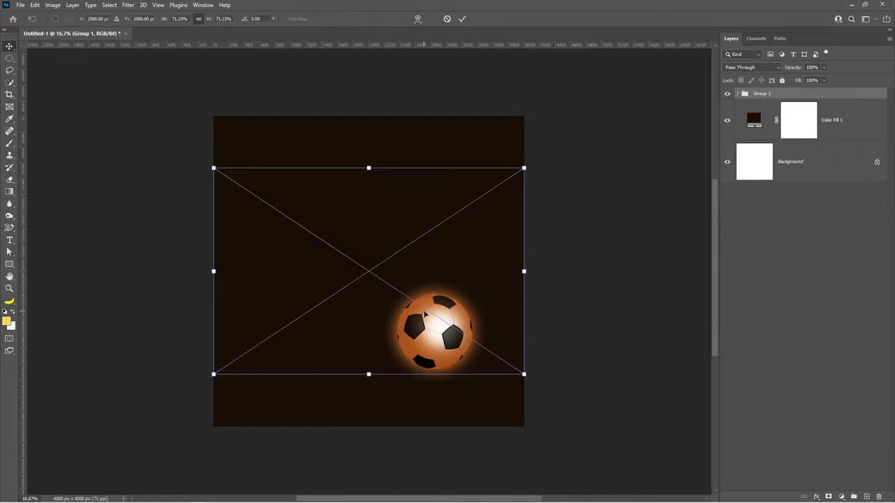
click(776, 67)
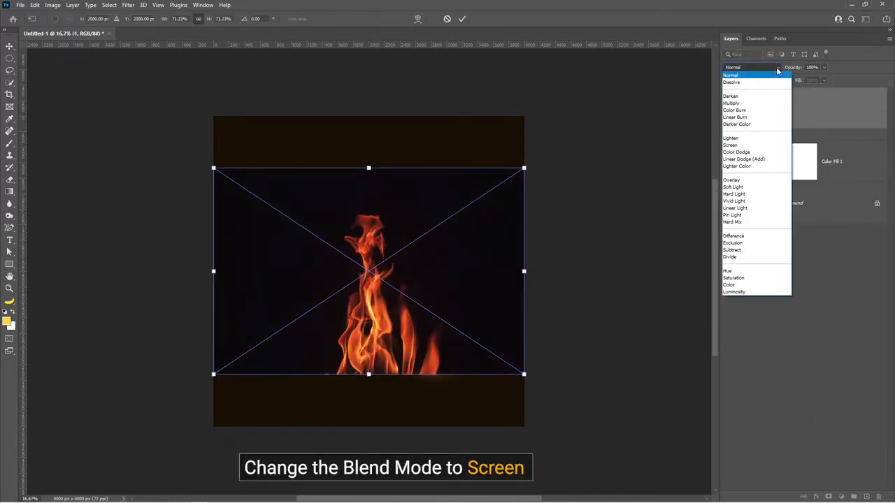
click(745, 145)
Scale, rotate and warp the first flame so it trails up-left from the ball
mouse_move(524, 375)
mouse_down()
mouse_move(467, 339)
mouse_move(471, 258)
mouse_up()
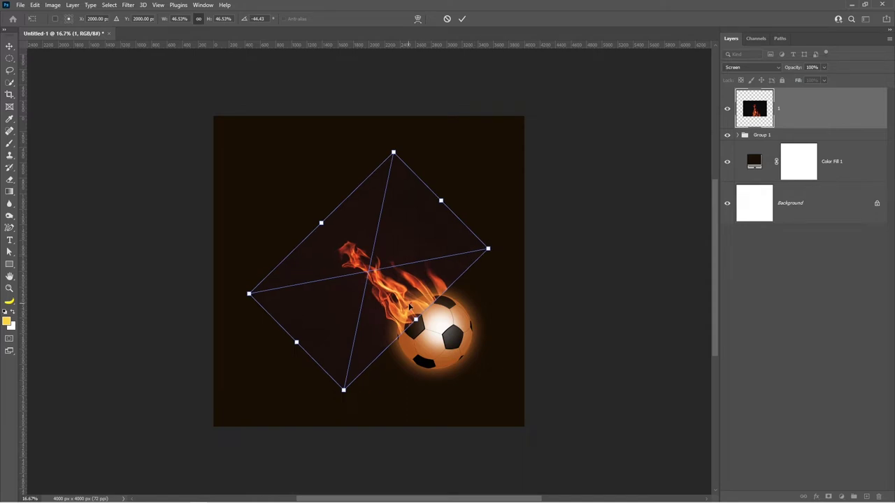
drag(410, 305, 411, 318)
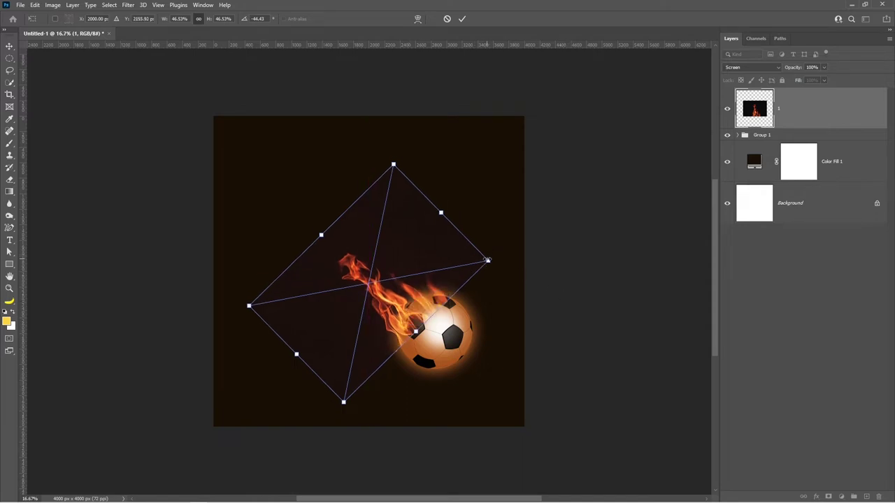
drag(487, 260, 505, 260)
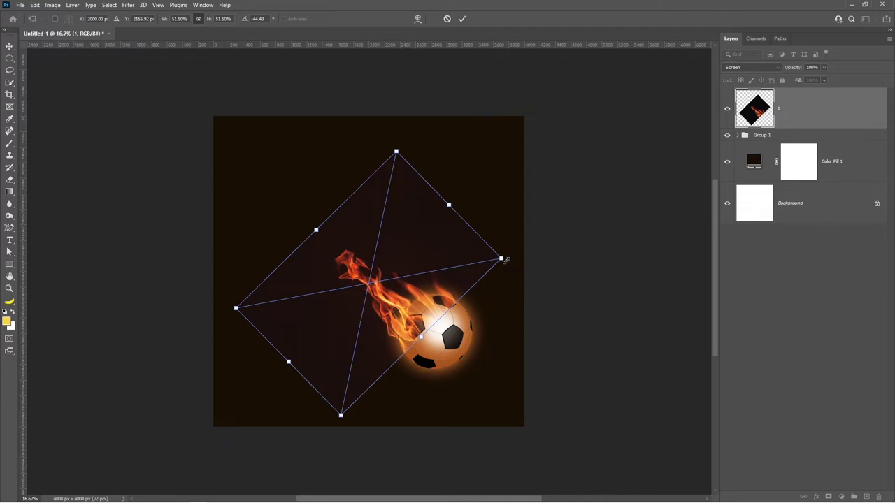
click(418, 20)
drag(503, 262, 505, 263)
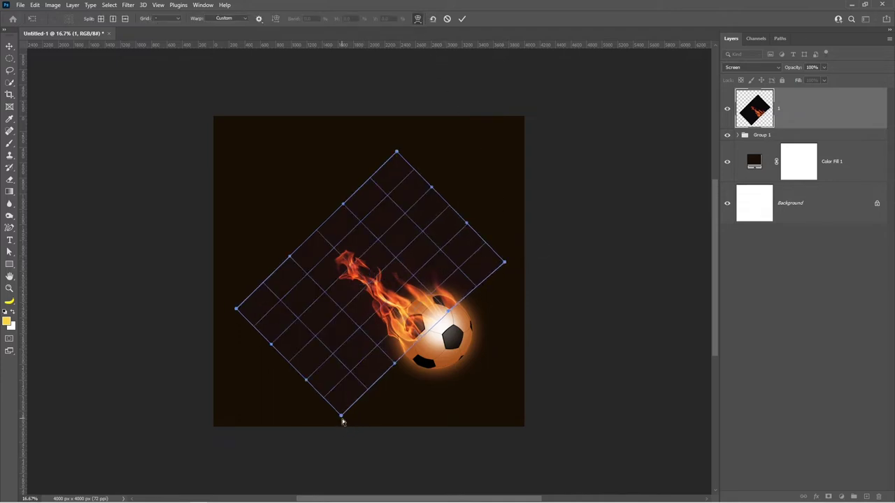
drag(341, 417, 341, 420)
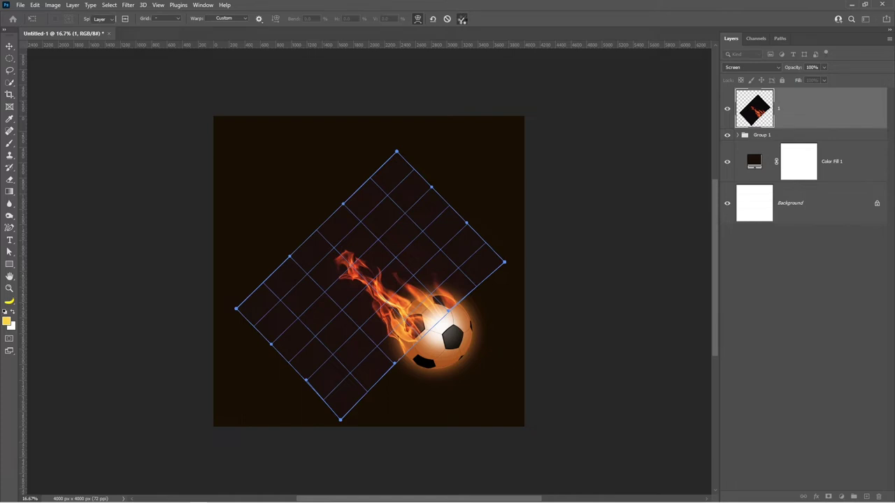
click(461, 19)
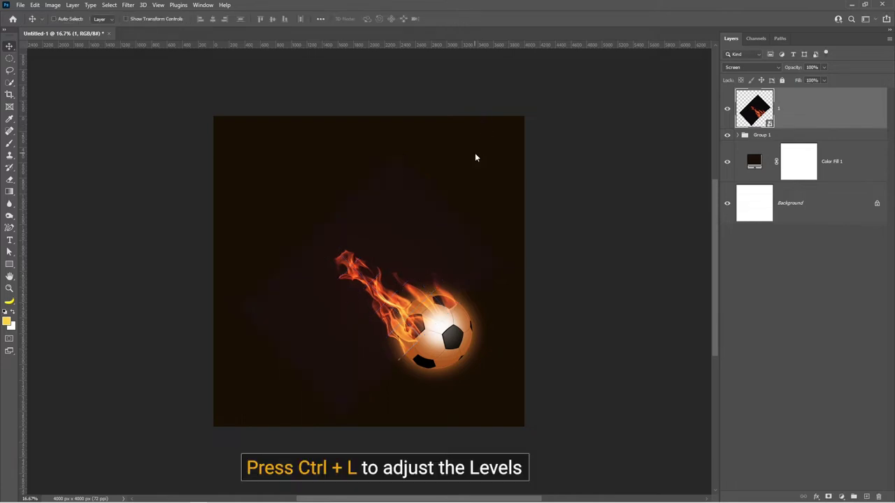
Darken the first flame's shadows with Levels to hide its background
key(ctrl+l)
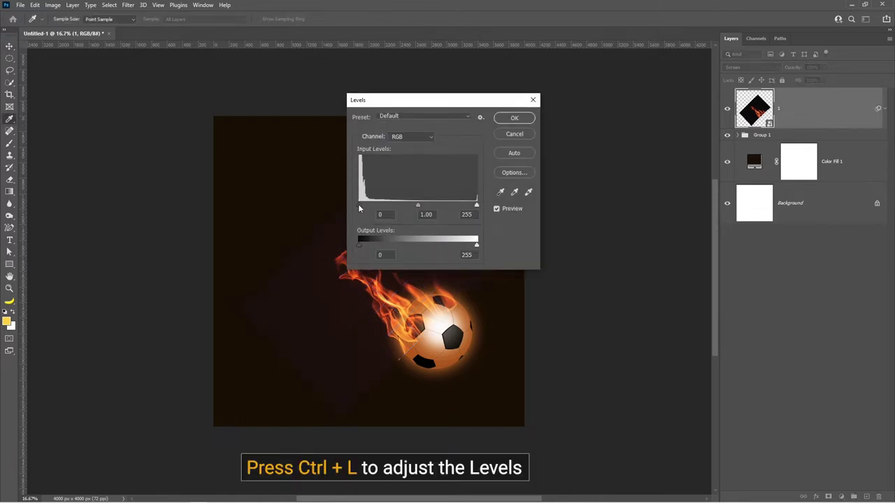
drag(359, 205, 361, 206)
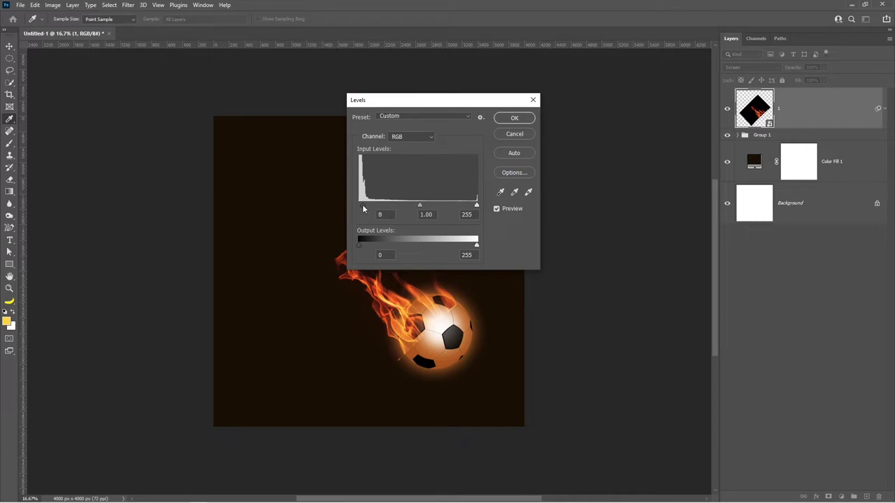
click(523, 123)
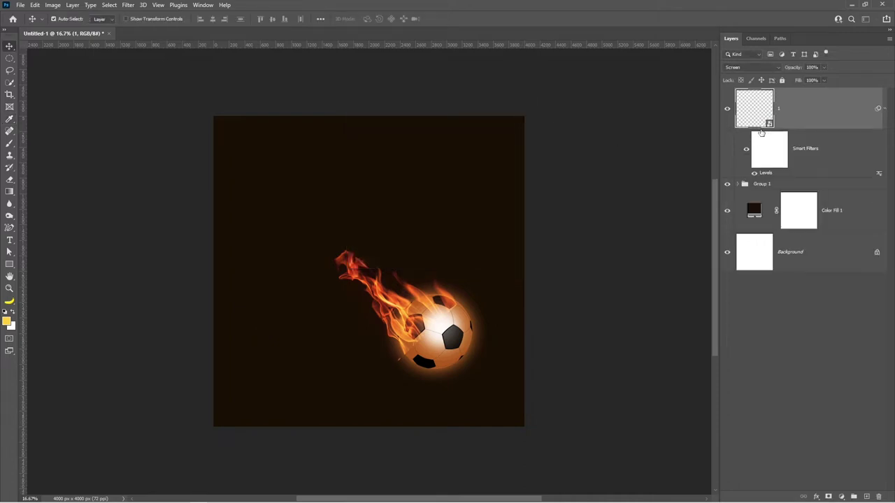
Mask the first flame off the ball with a soft brush, then place the second flame image
click(830, 496)
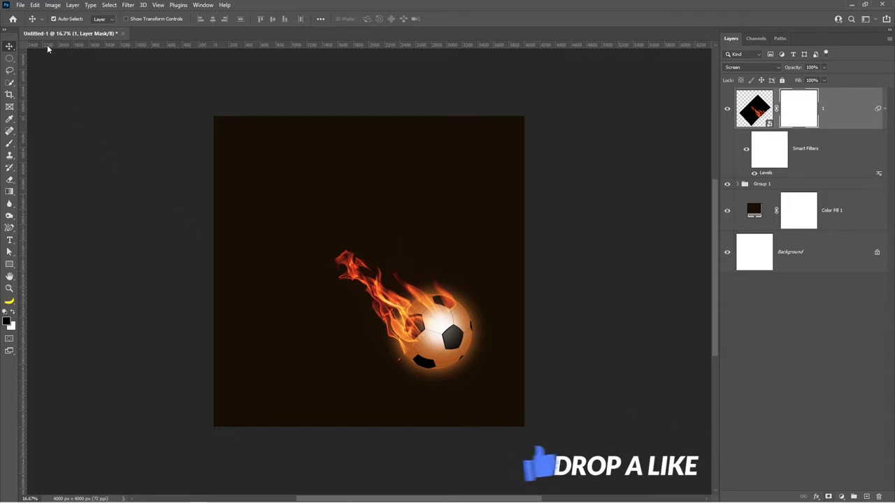
click(10, 144)
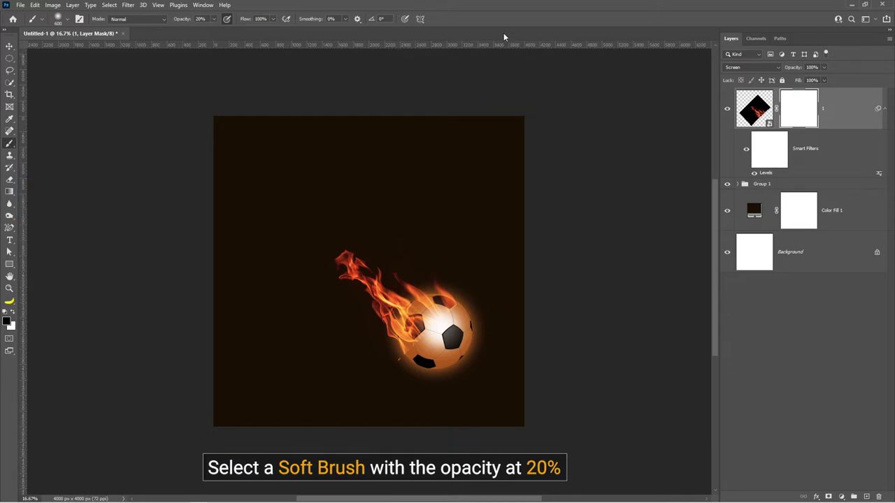
mouse_move(416, 359)
mouse_down()
mouse_move(393, 373)
mouse_move(467, 315)
mouse_up()
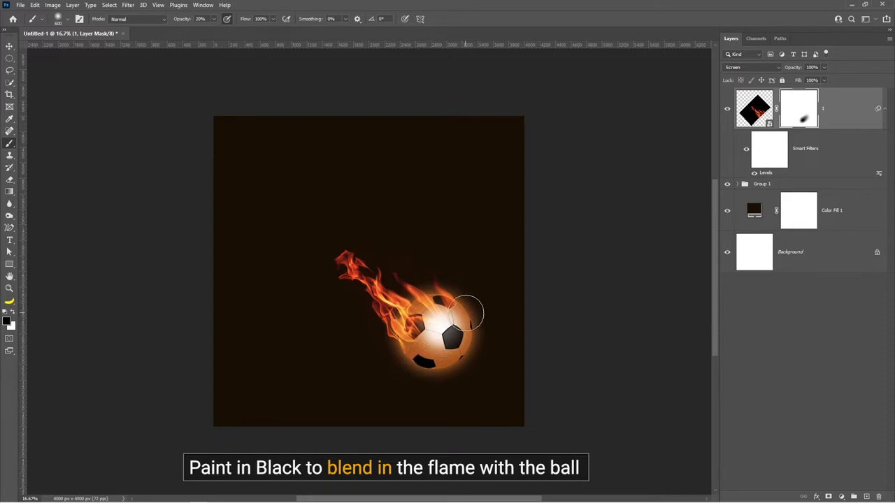
drag(467, 315, 511, 384)
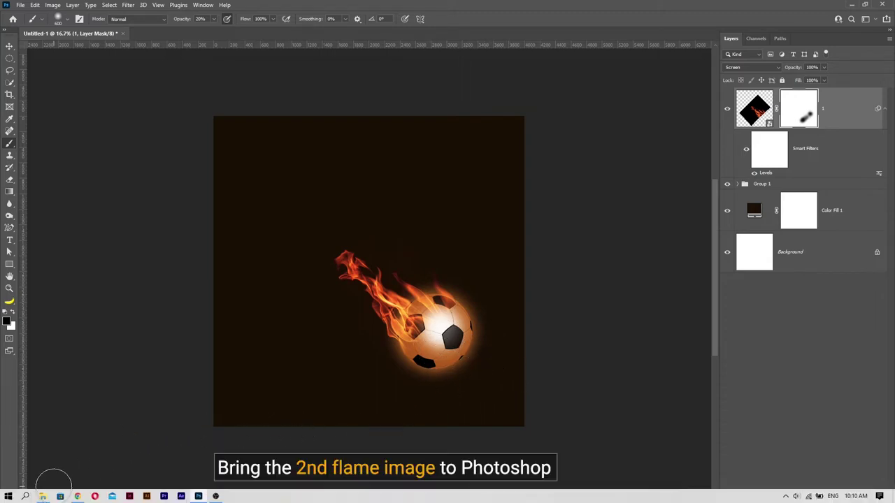
click(52, 477)
mouse_move(43, 496)
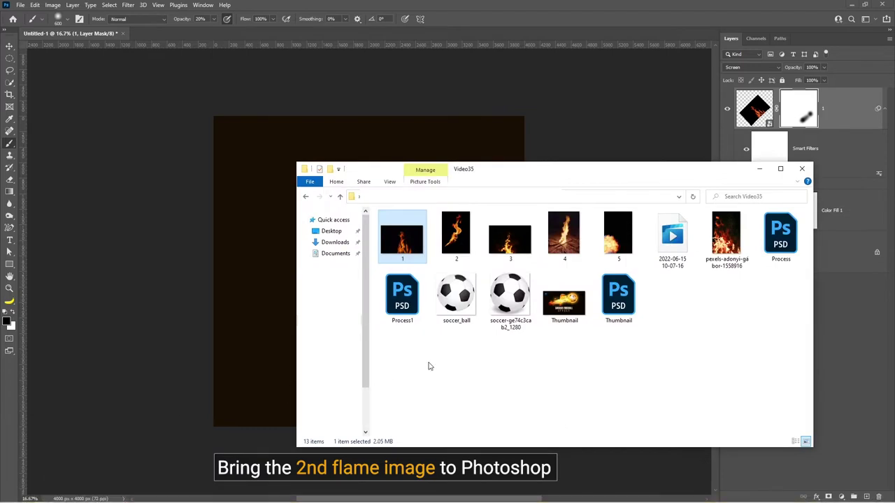
drag(456, 234, 270, 271)
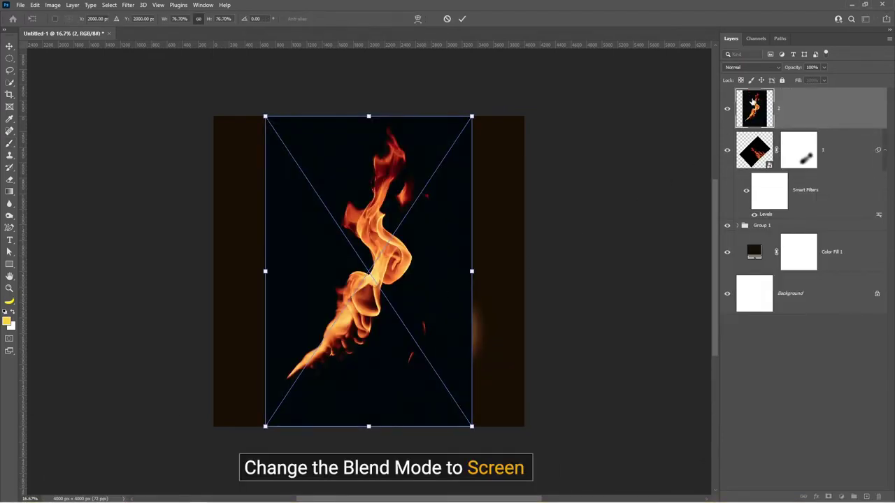
Set the second flame to Screen, rotate it diagonally and shift it to wrap the ball
click(772, 70)
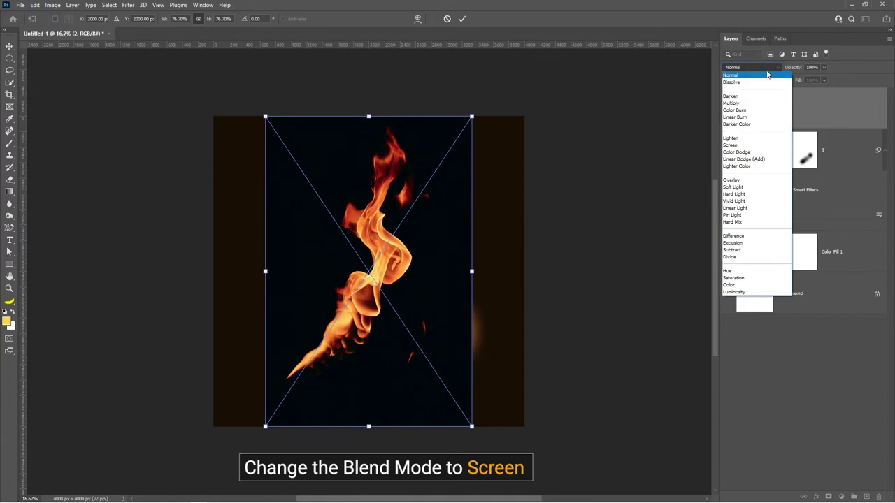
click(741, 145)
mouse_move(475, 453)
mouse_down()
mouse_move(555, 269)
mouse_move(525, 293)
mouse_up()
drag(408, 335, 444, 341)
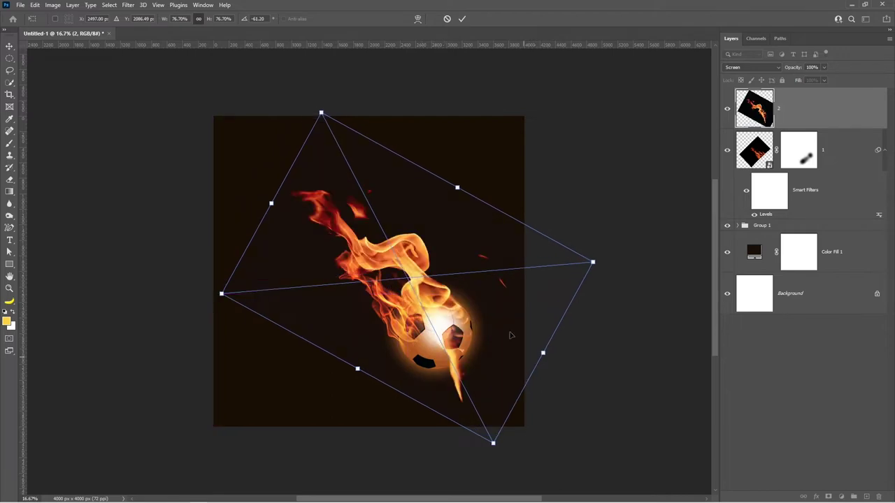
click(461, 19)
key(b)
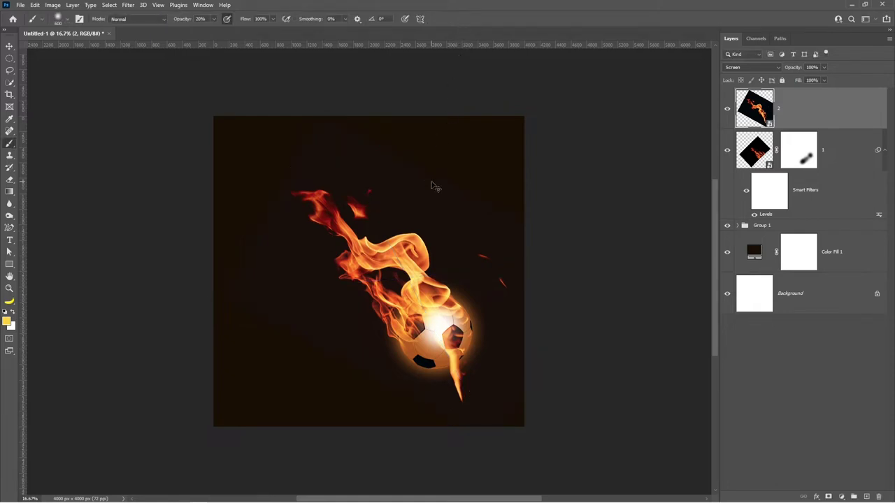
Apply Levels and a mask hiding the second flame's glow below the ball, then place flame 3
key(ctrl+l)
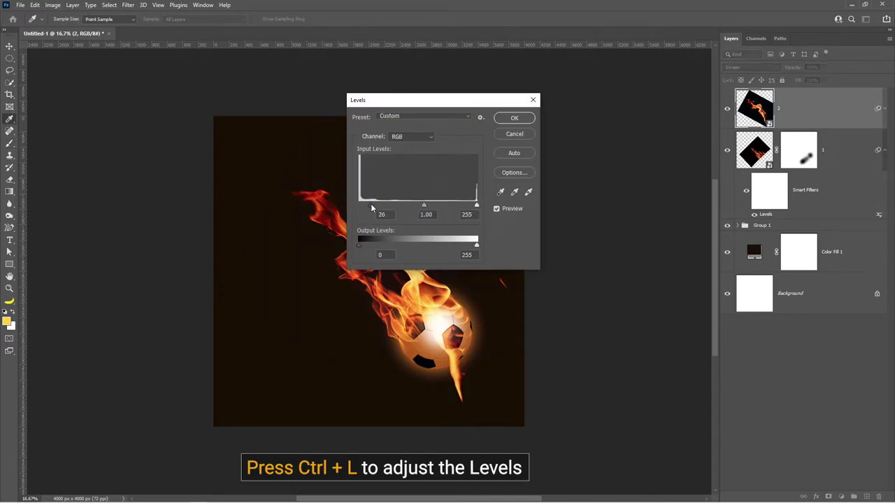
click(528, 118)
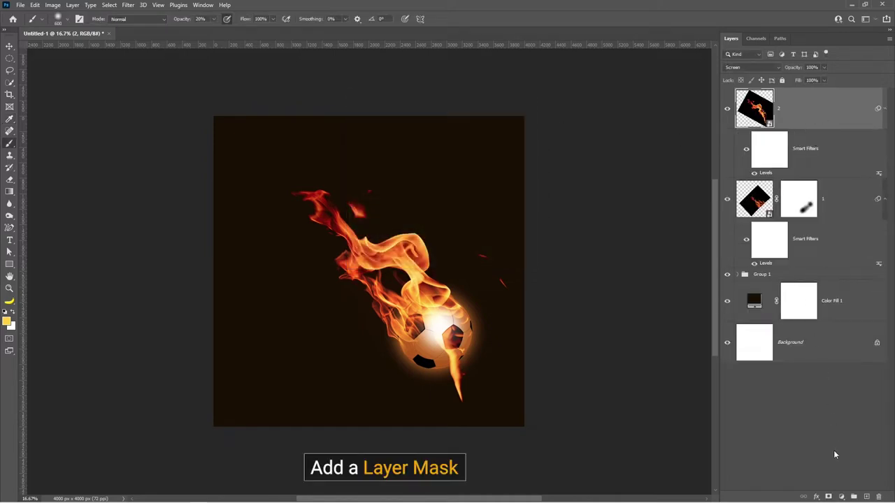
click(829, 496)
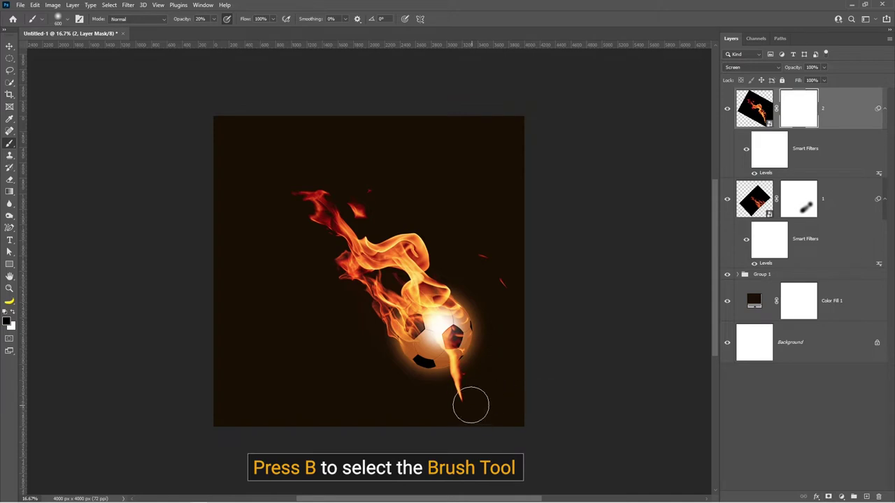
drag(459, 389, 439, 356)
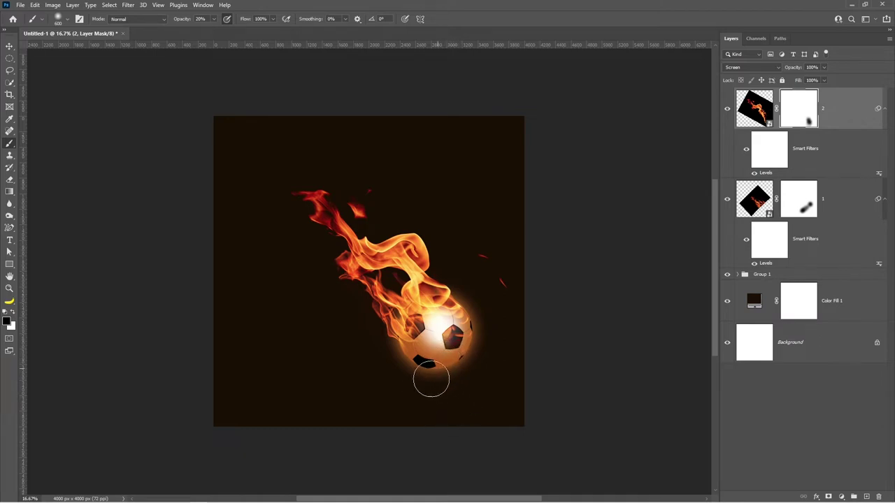
mouse_move(431, 379)
mouse_down()
mouse_move(453, 416)
mouse_move(441, 399)
mouse_move(438, 342)
mouse_up()
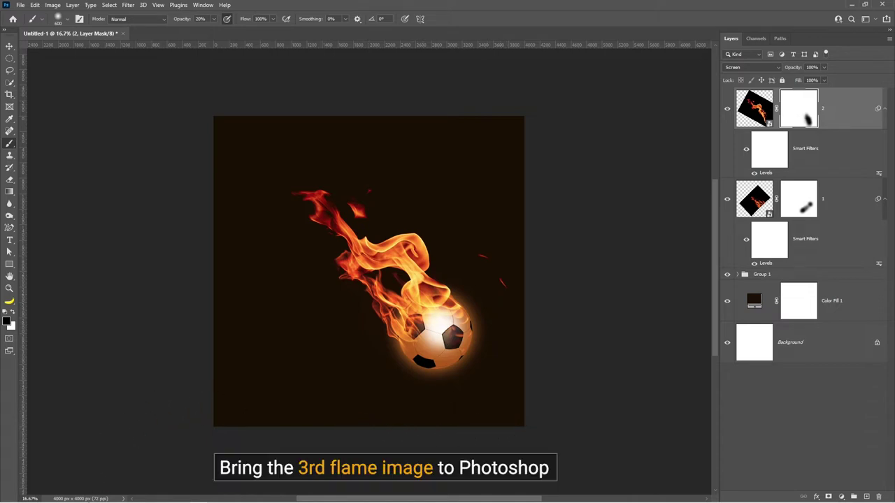
click(42, 497)
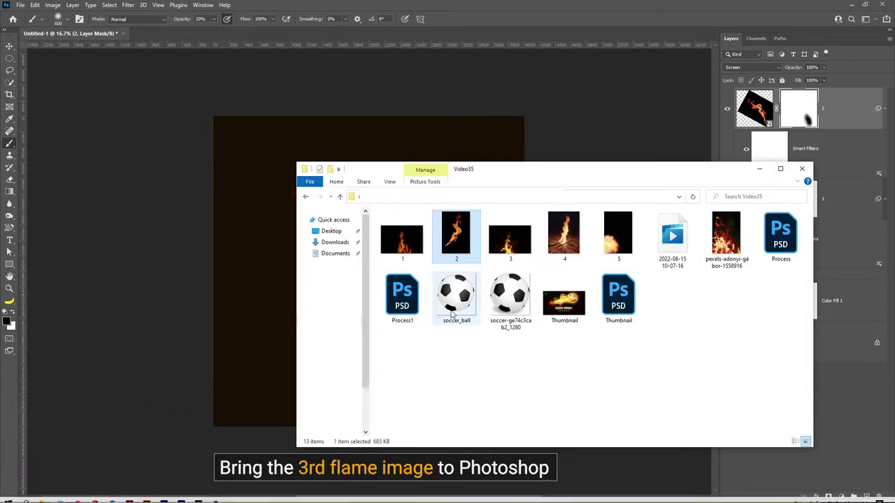
drag(505, 248, 273, 252)
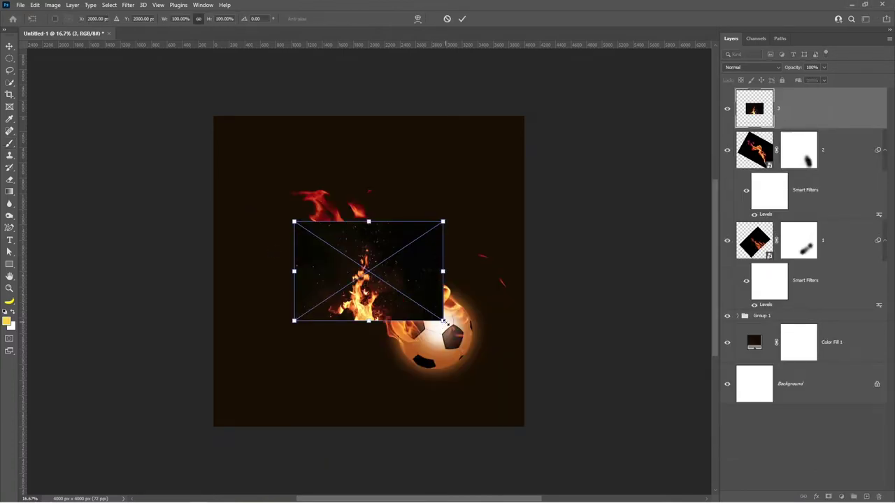
Enlarge flame layer 3 to 140%, set it to Screen, rotate about -40° and move it onto the ball
drag(445, 323, 473, 340)
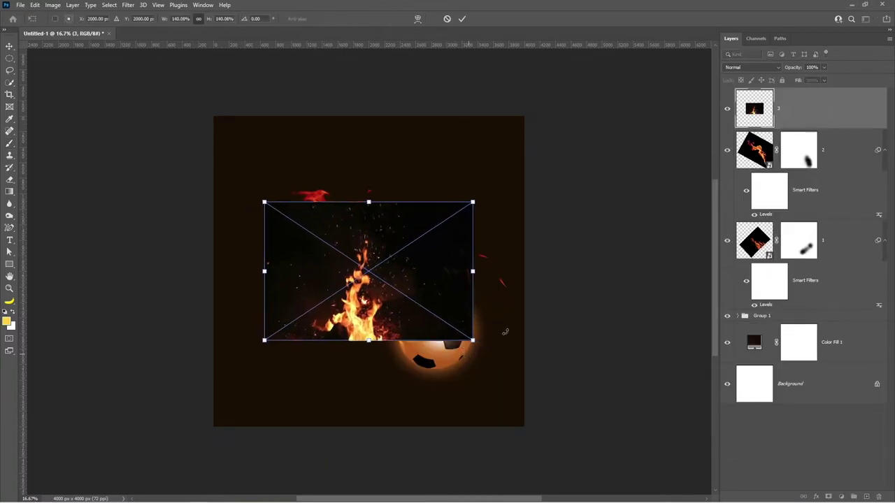
click(769, 67)
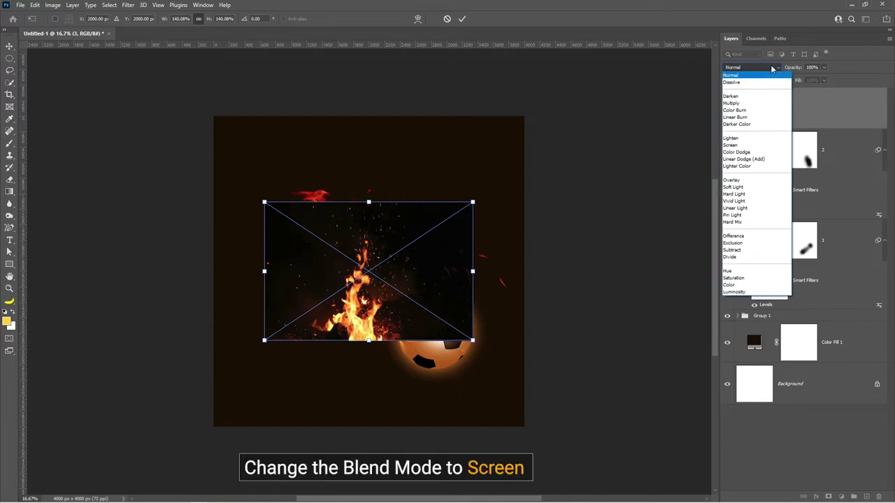
click(730, 145)
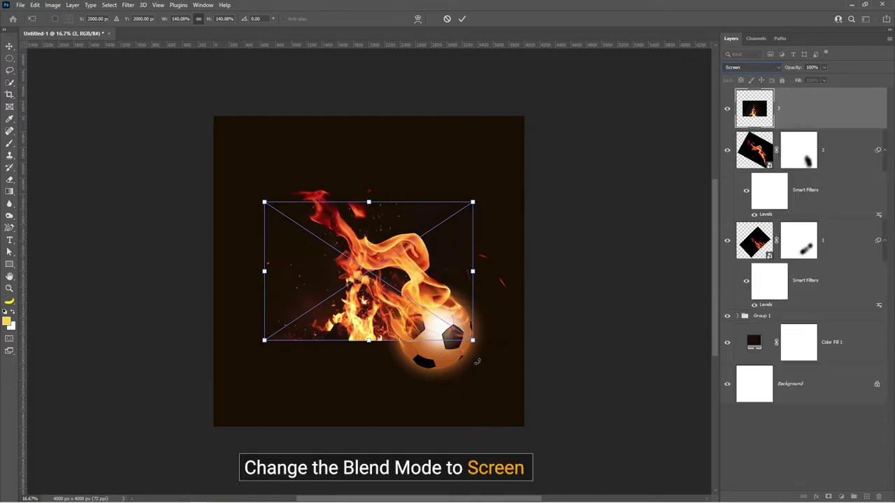
drag(476, 361, 509, 271)
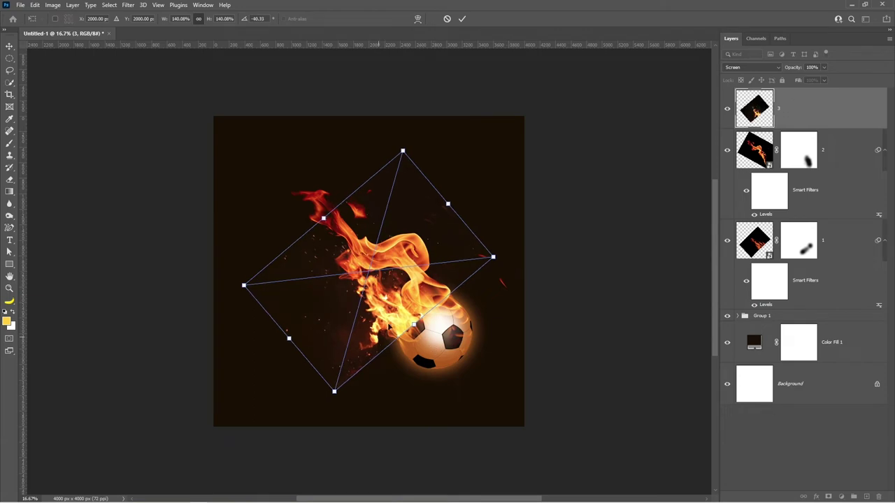
mouse_move(393, 311)
mouse_down()
mouse_move(412, 320)
mouse_move(415, 308)
mouse_up()
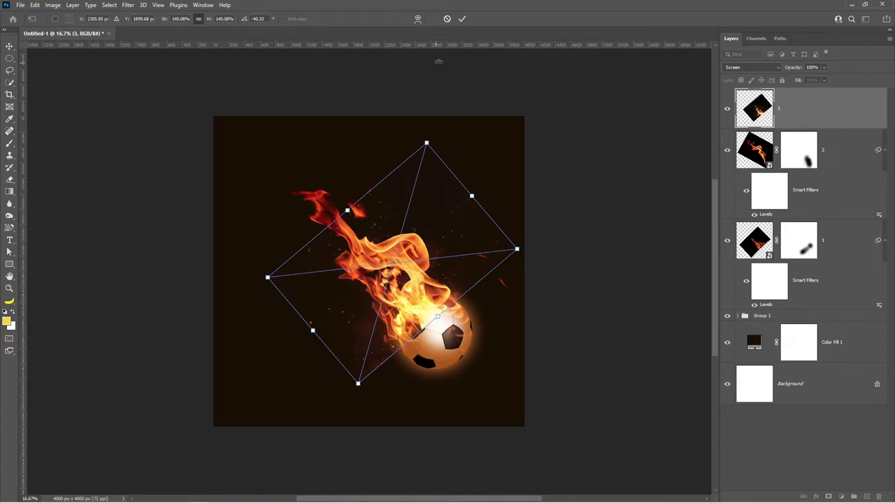
click(462, 19)
Apply Levels to flame layer 3, raising the black point to deepen its shadows
key(b)
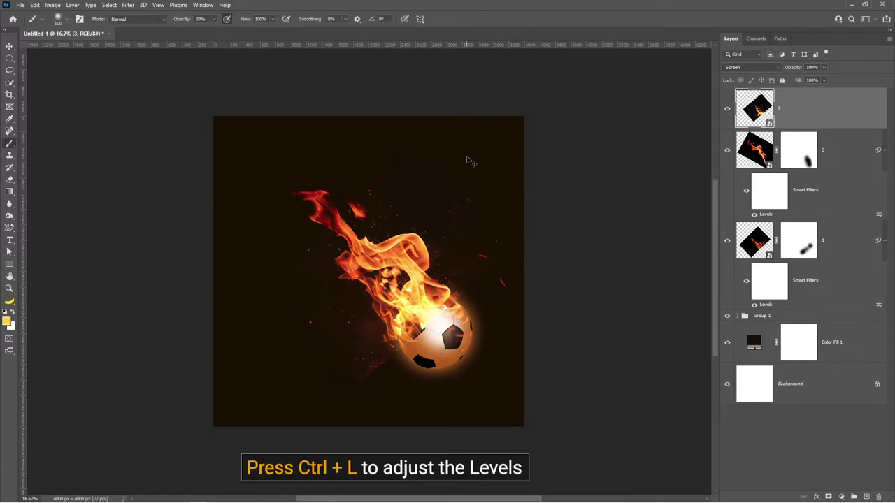
key(ctrl+l)
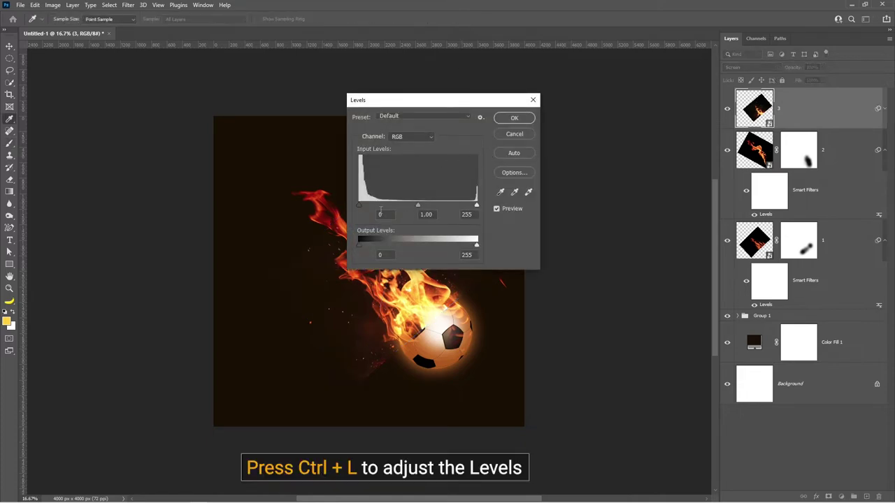
drag(364, 205, 375, 207)
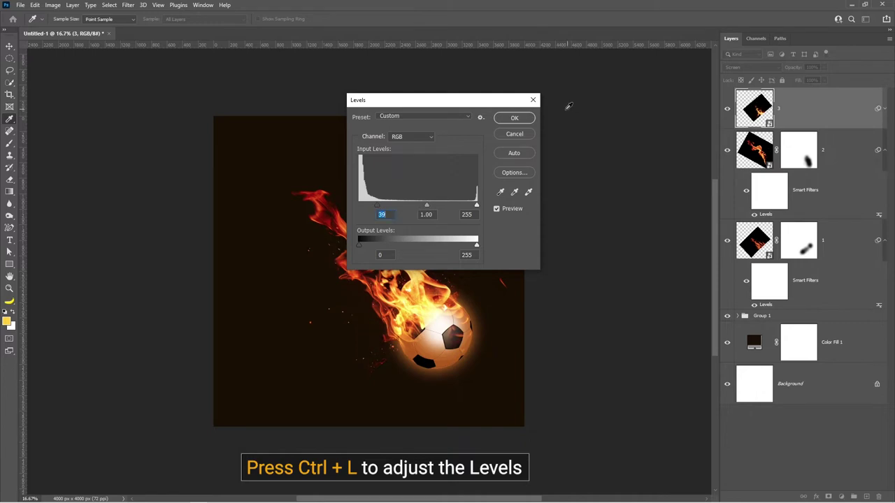
click(517, 118)
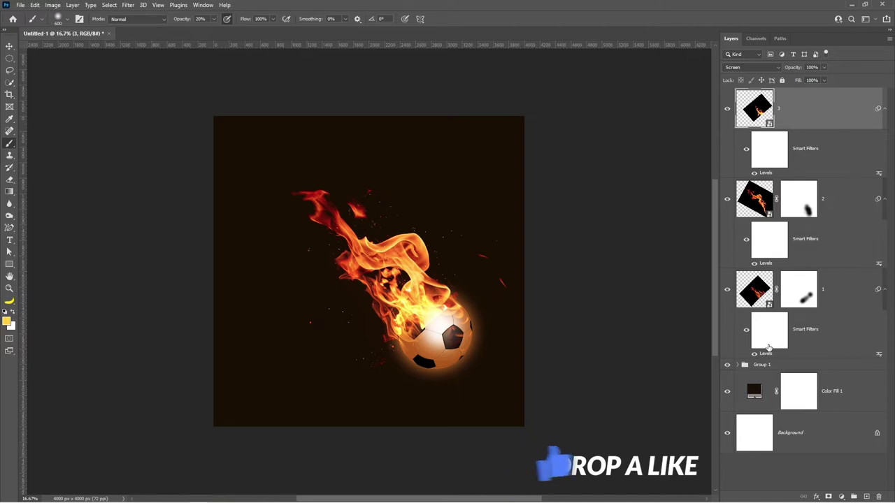
Add a layer mask to flame layer 3 and paint out its glow over the ball
click(827, 497)
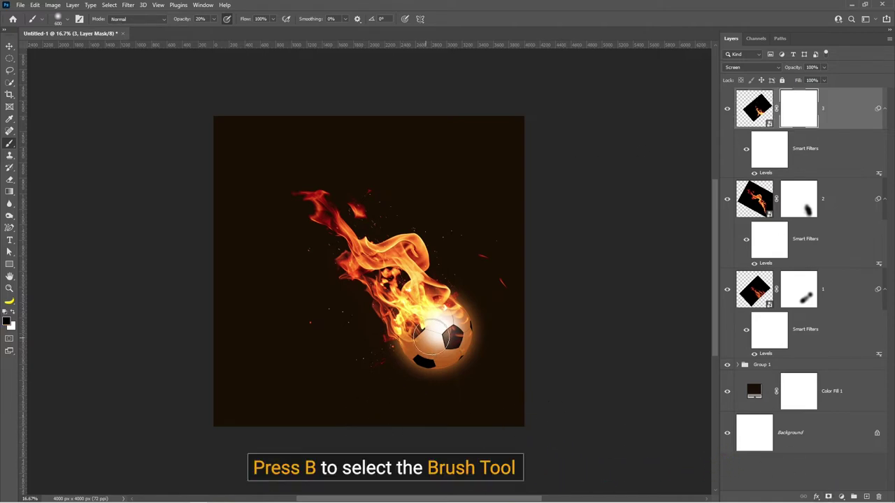
drag(442, 318, 434, 334)
drag(433, 337, 425, 343)
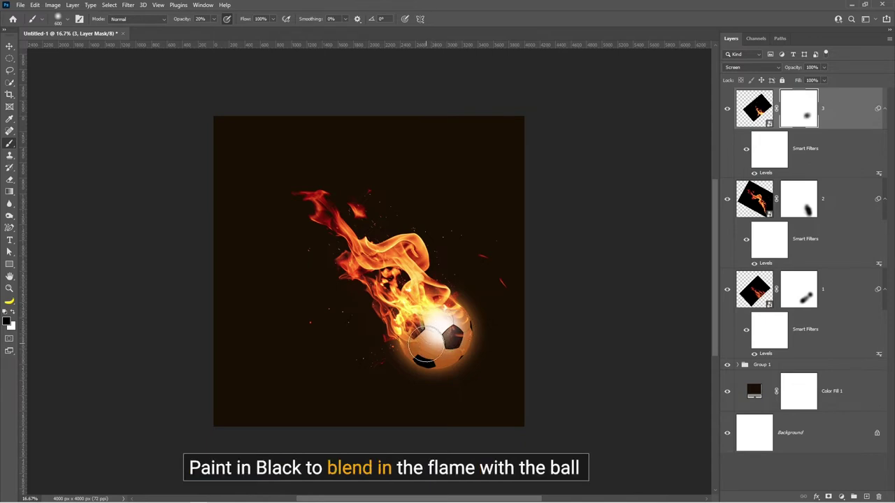
drag(426, 376, 360, 364)
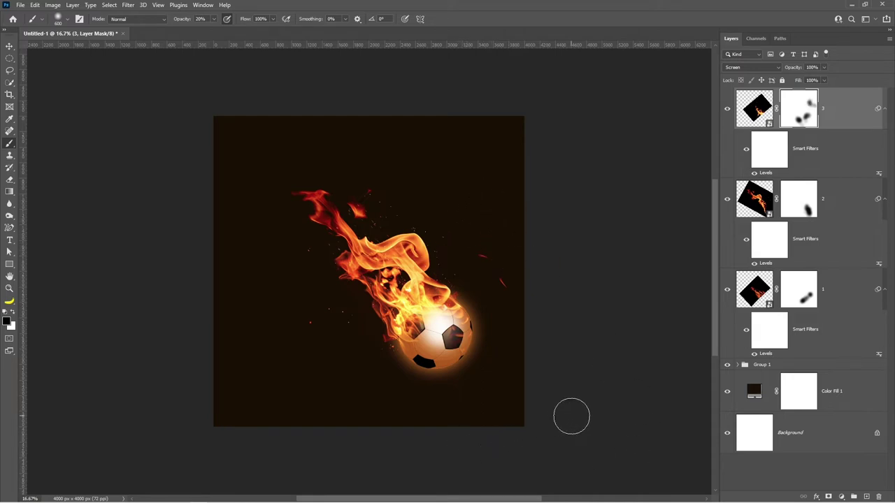
Place bonfire image 4 beneath the ball group in Group 1
click(738, 365)
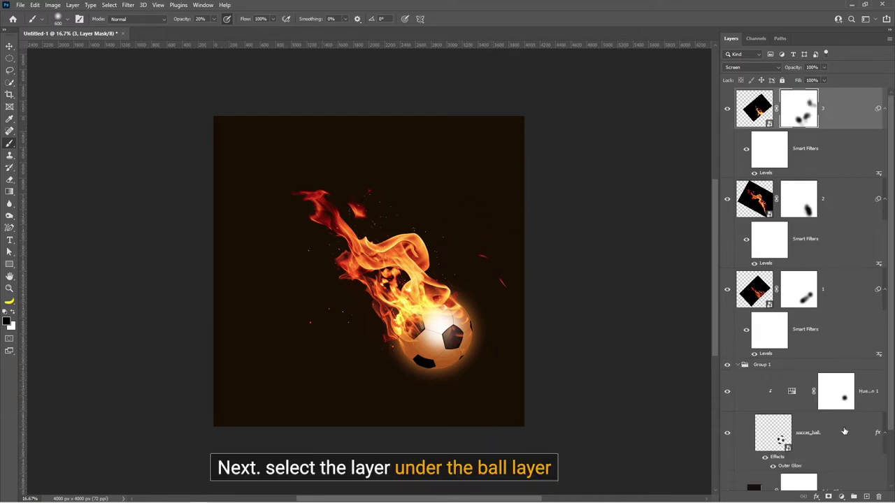
scroll(861, 442, down, 2)
click(855, 429)
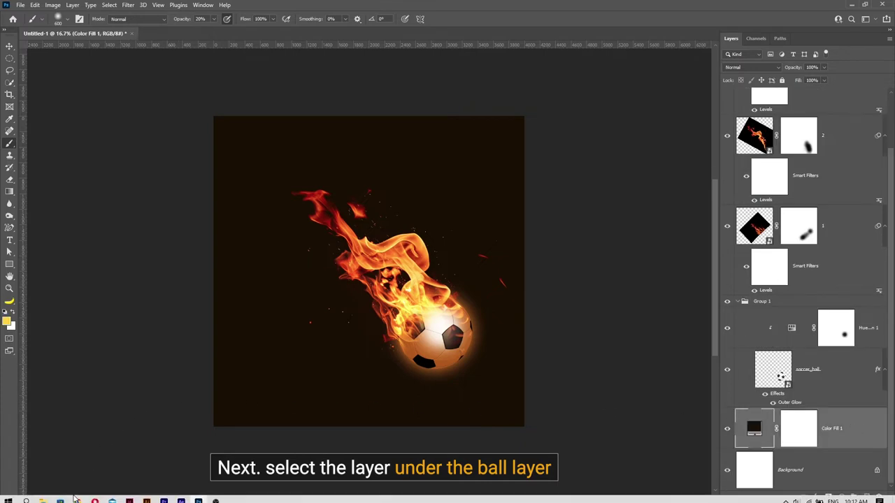
click(44, 496)
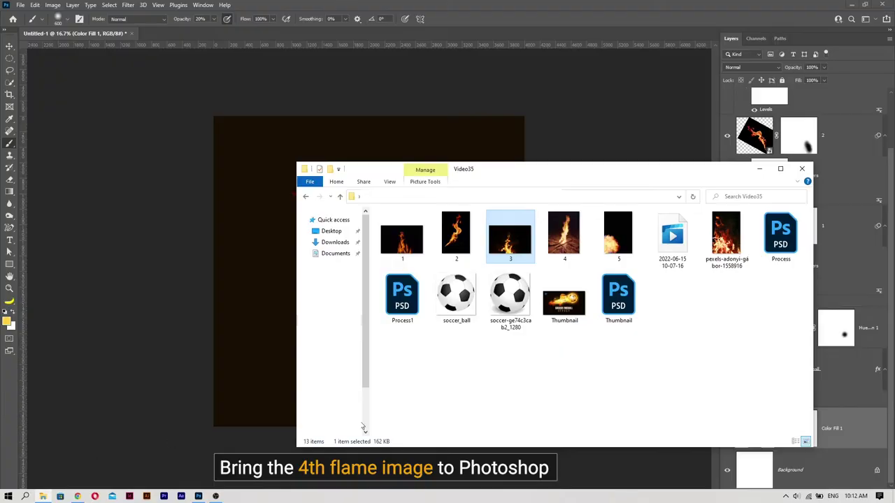
drag(564, 238, 269, 271)
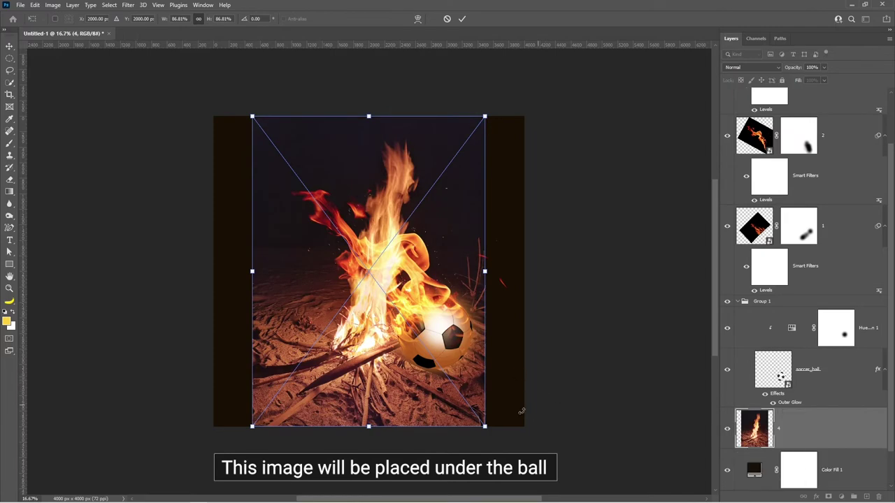
Set bonfire layer 4 to Screen, rotate it diagonally, scale to about 74% and place it behind the ball
click(769, 65)
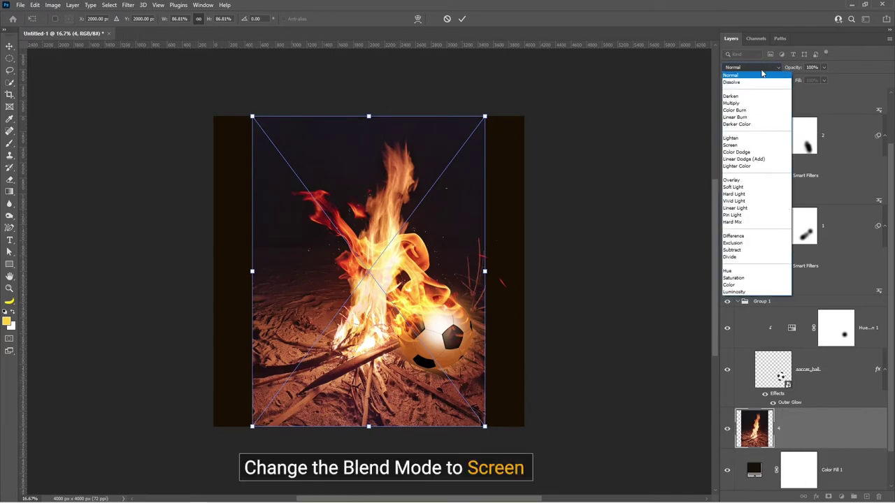
click(737, 145)
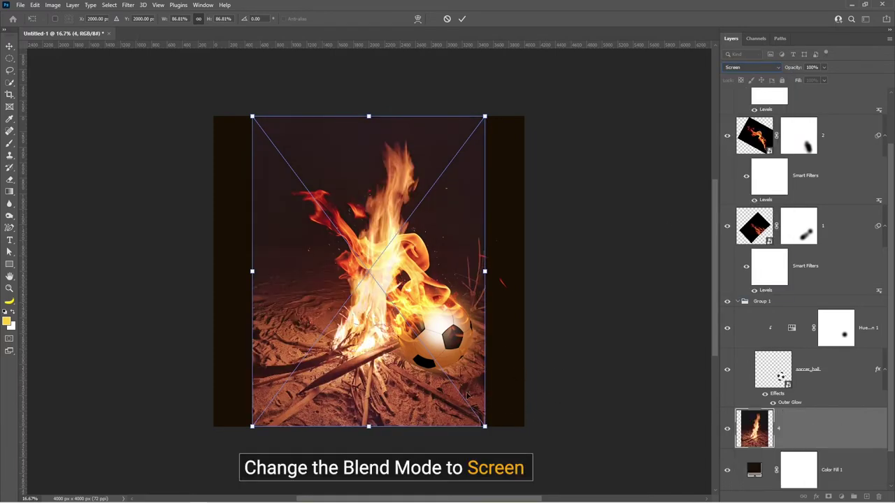
drag(484, 427, 518, 261)
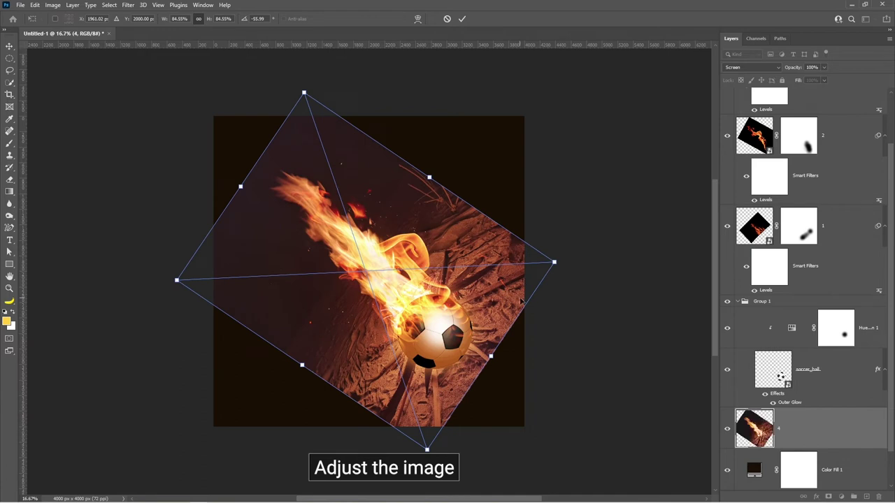
drag(357, 242, 310, 214)
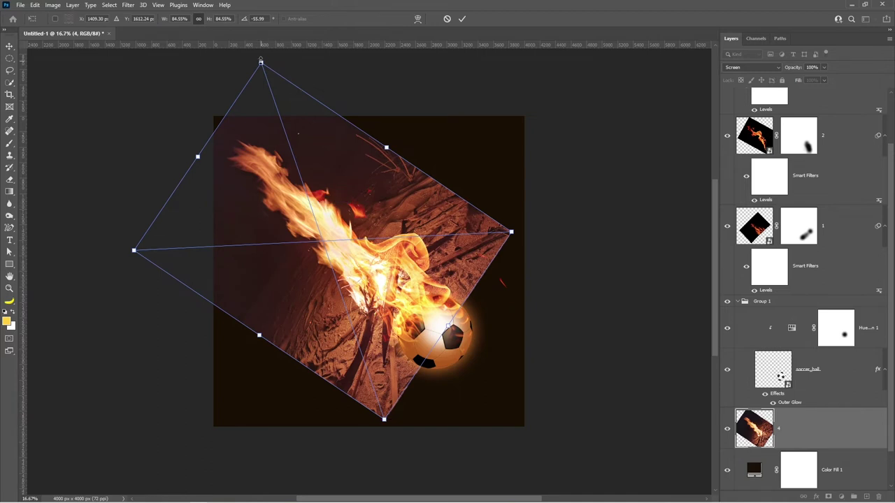
drag(260, 61, 268, 91)
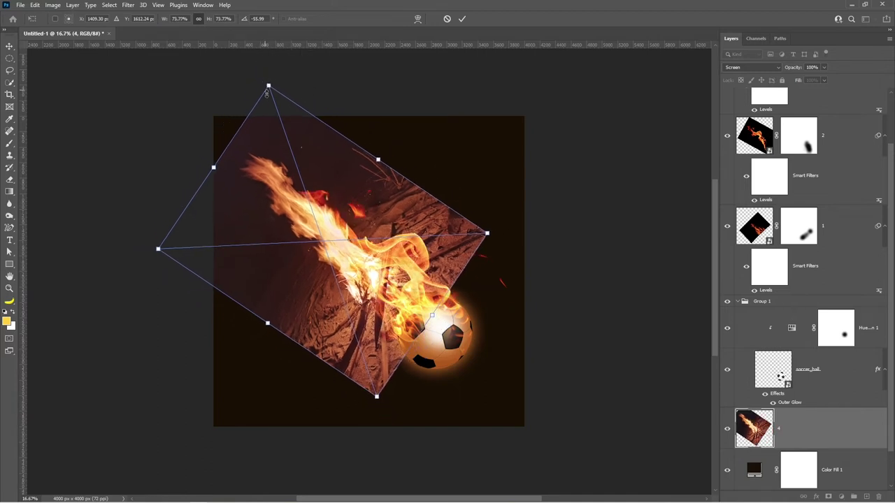
mouse_move(302, 212)
mouse_down()
mouse_move(347, 235)
mouse_move(341, 239)
mouse_up()
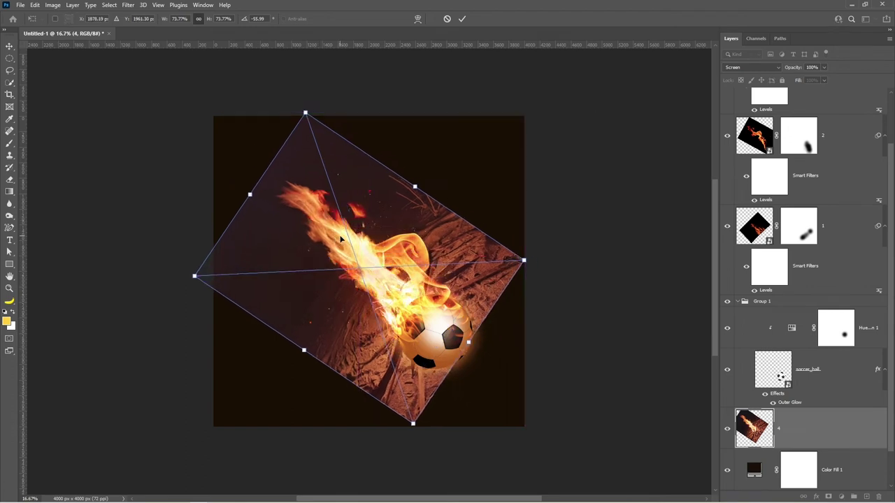
click(463, 20)
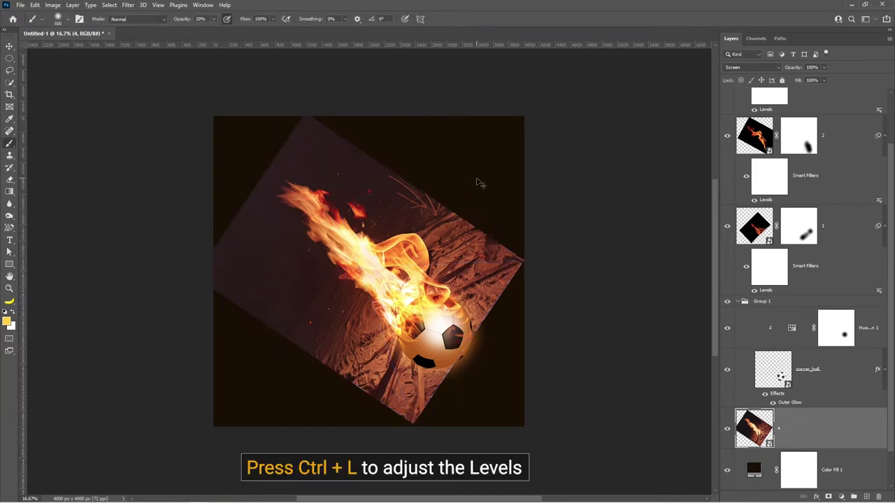
Apply Levels to the bonfire layer with the black point raised to 90
key(ctrl+l)
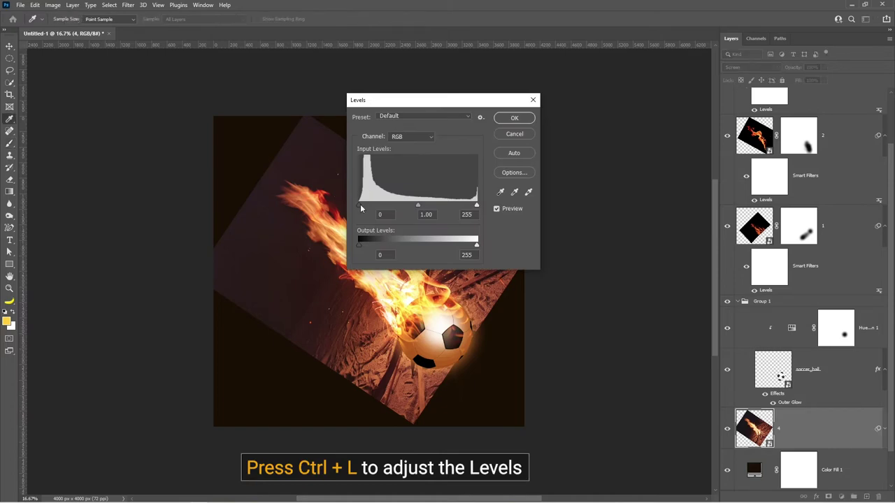
drag(360, 205, 400, 211)
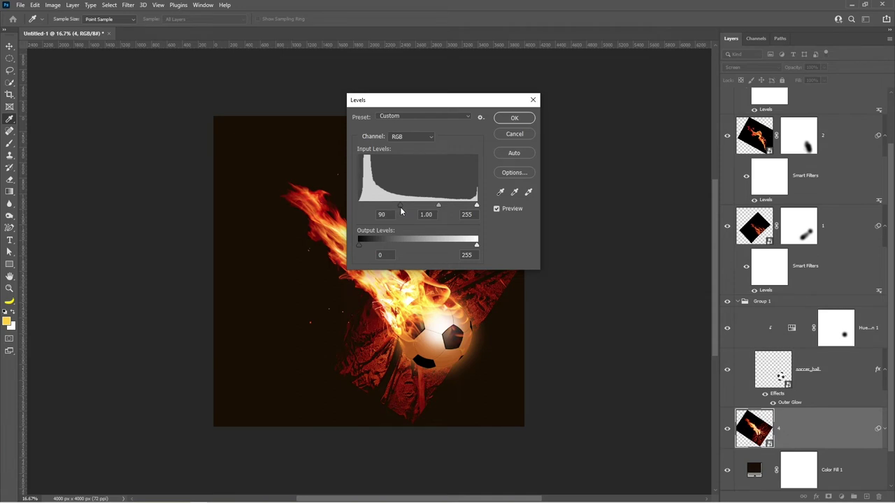
click(514, 118)
Move flame layer 4 up and to the left on the canvas
key(b)
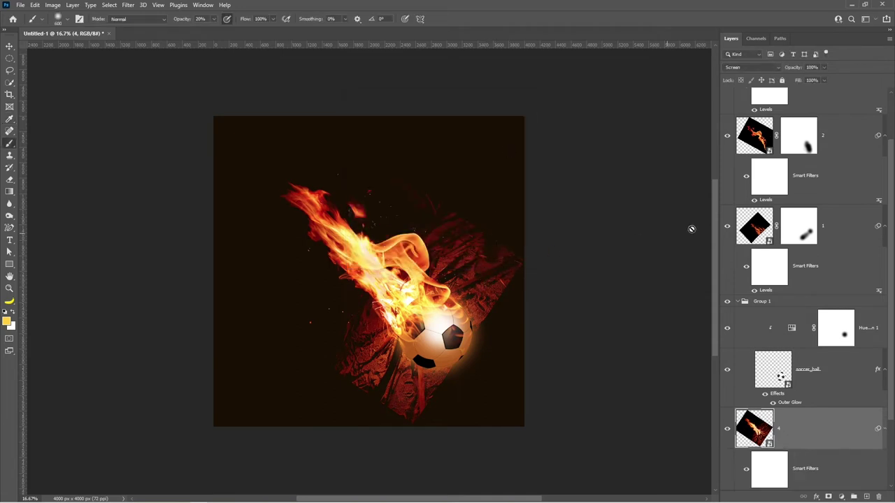
key(v)
drag(553, 374, 532, 361)
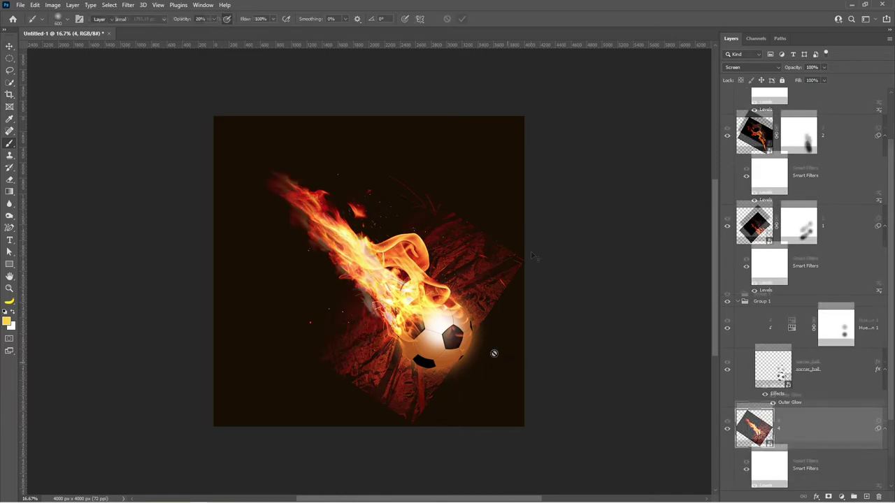
Mask flame layer 4 with a 100% opacity brush, hiding the red texture around the flame
click(830, 496)
key(b)
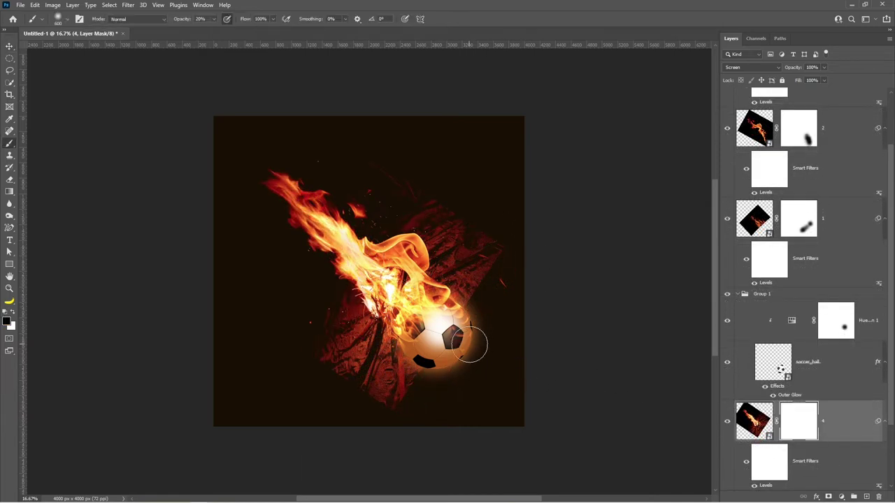
click(213, 18)
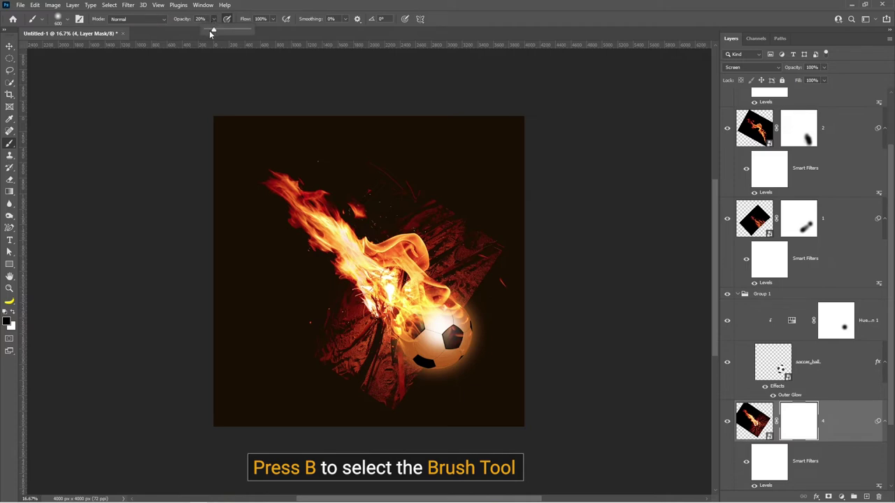
drag(212, 33, 263, 34)
click(461, 32)
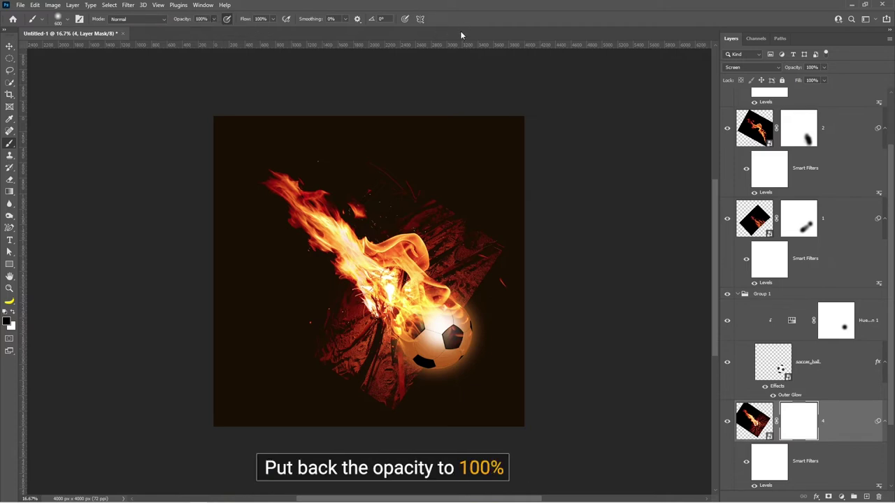
drag(477, 210, 494, 250)
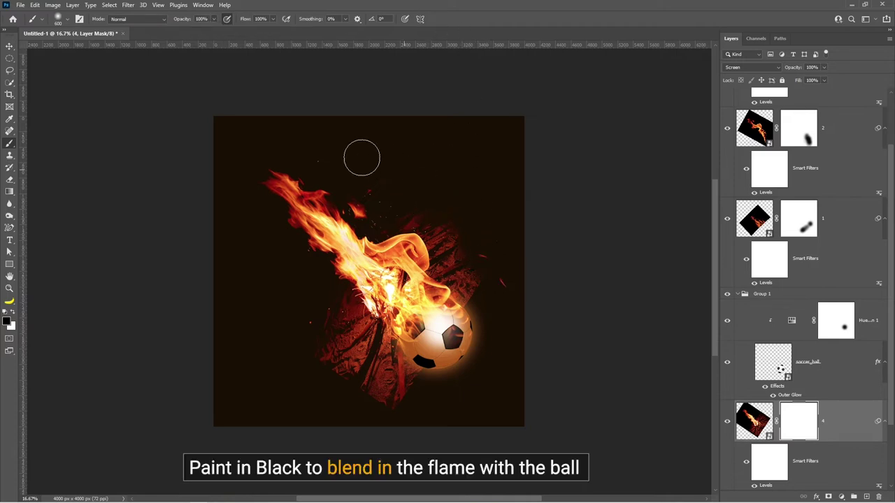
drag(443, 233, 466, 295)
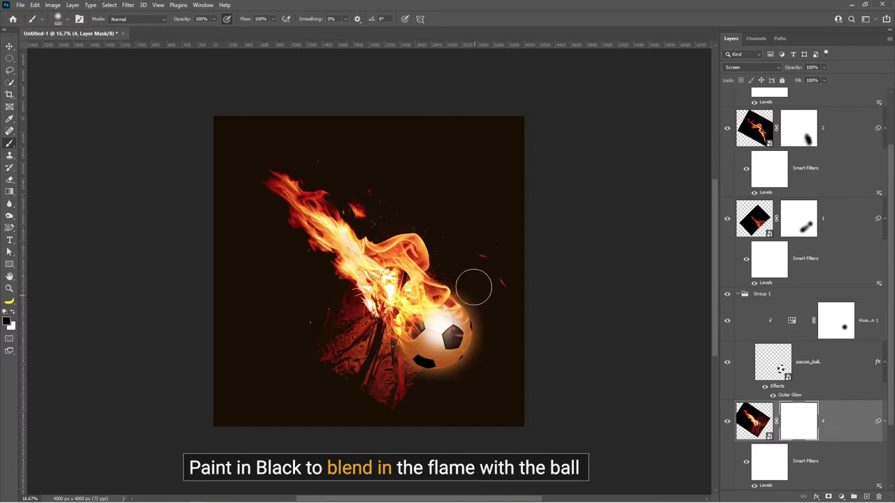
mouse_move(418, 403)
mouse_down()
mouse_move(373, 359)
mouse_move(387, 410)
mouse_move(289, 326)
mouse_move(360, 332)
mouse_move(346, 320)
mouse_move(390, 362)
mouse_move(394, 389)
mouse_move(380, 364)
mouse_move(396, 352)
mouse_move(399, 363)
mouse_up()
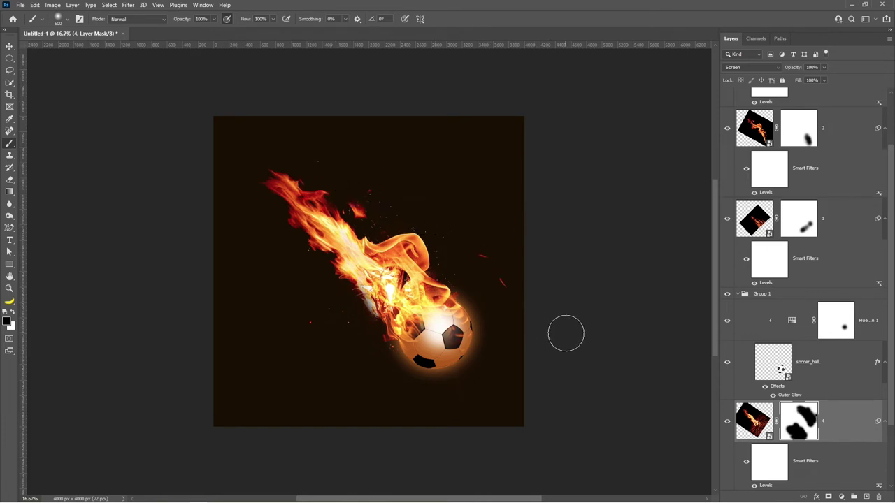
key(v)
scroll(846, 256, up, 3)
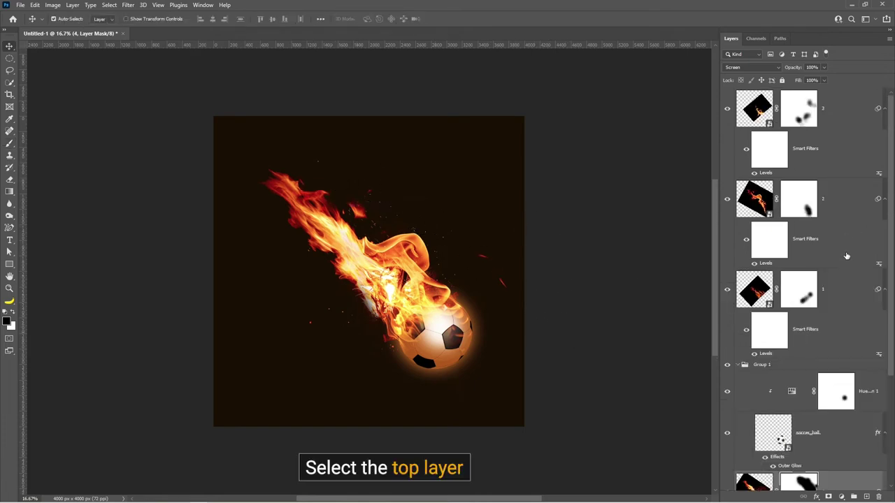
Place flame image 5 above layer 3 and set it to Screen blending
click(838, 104)
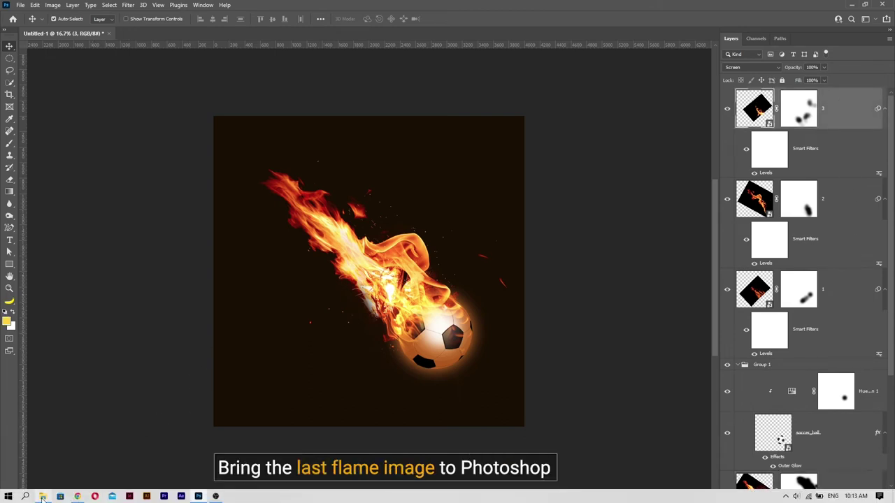
mouse_move(43, 496)
click(58, 473)
drag(610, 241, 273, 302)
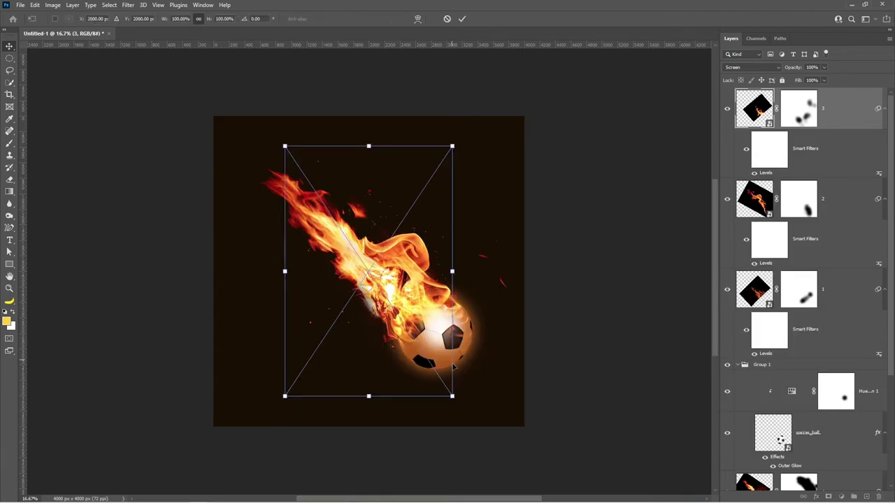
click(777, 71)
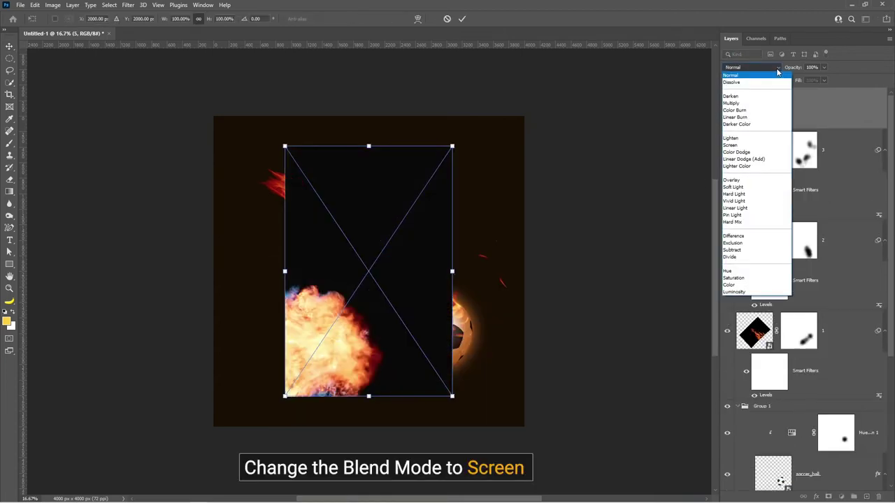
click(734, 145)
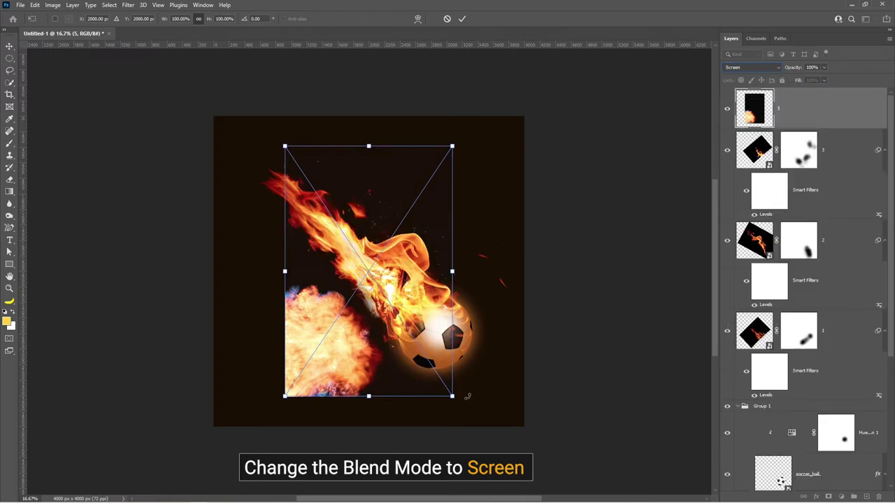
Rotate flame layer 5, shrink it to about half size and position it over the ball
drag(467, 397, 600, 311)
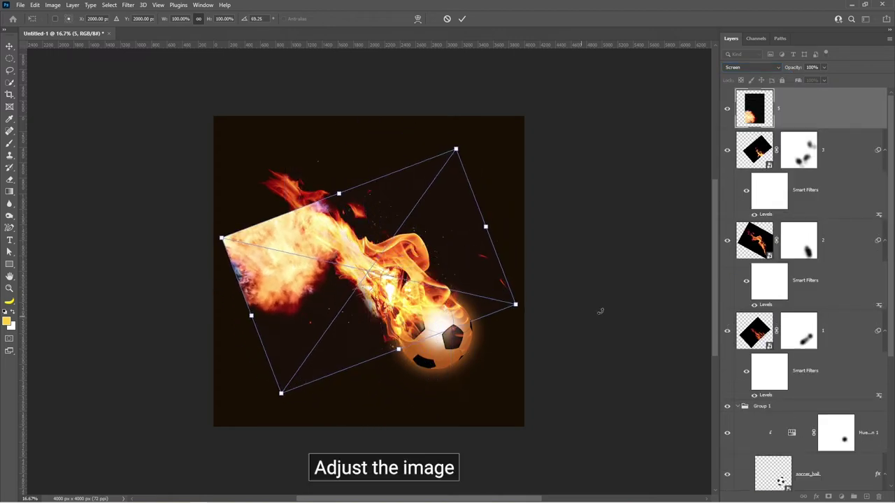
mouse_move(516, 305)
mouse_down()
mouse_move(362, 306)
mouse_move(491, 395)
mouse_up()
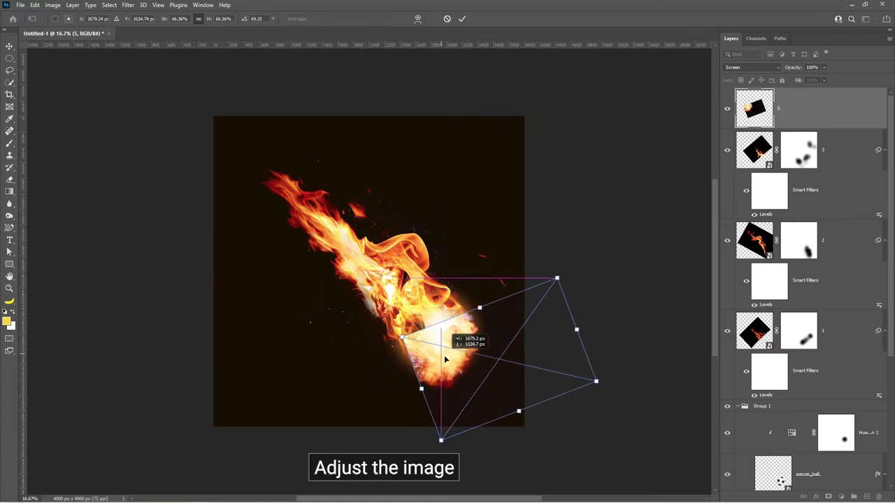
drag(557, 278, 545, 297)
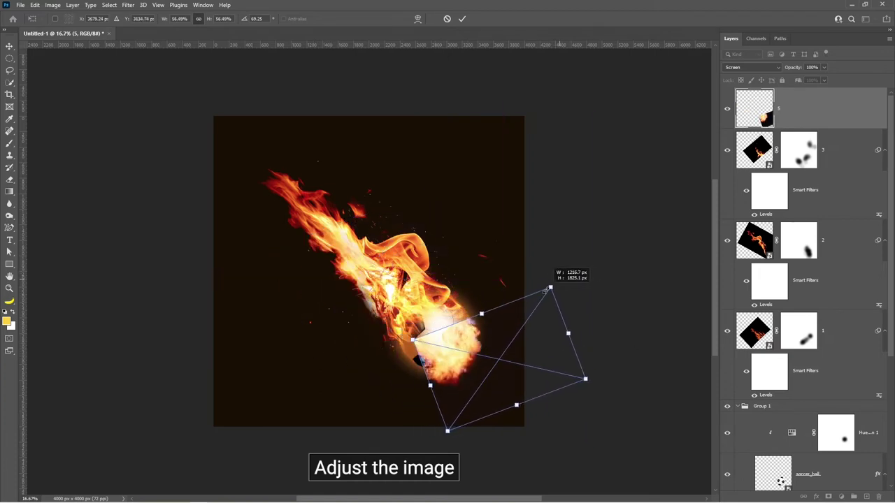
drag(454, 361, 438, 355)
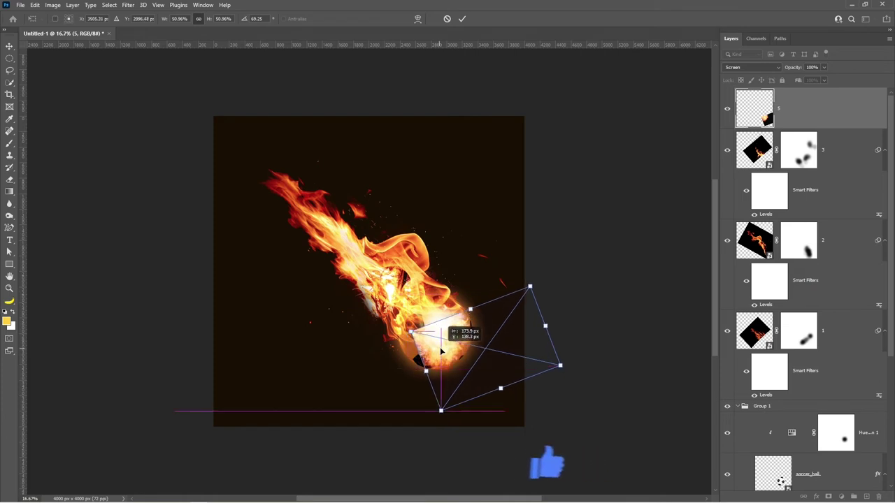
drag(439, 353, 442, 349)
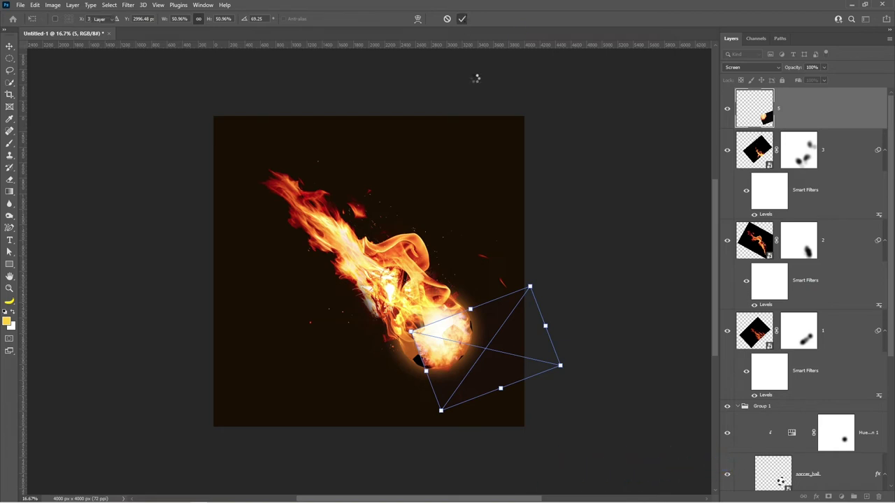
key(Return)
Apply Levels to flame layer 5 with the black point raised to about 30
key(ctrl+l)
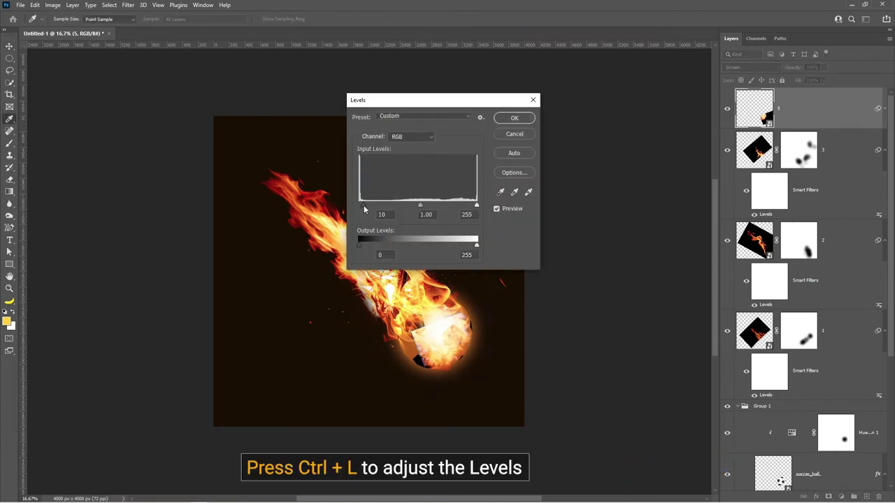
drag(366, 208, 374, 209)
click(514, 118)
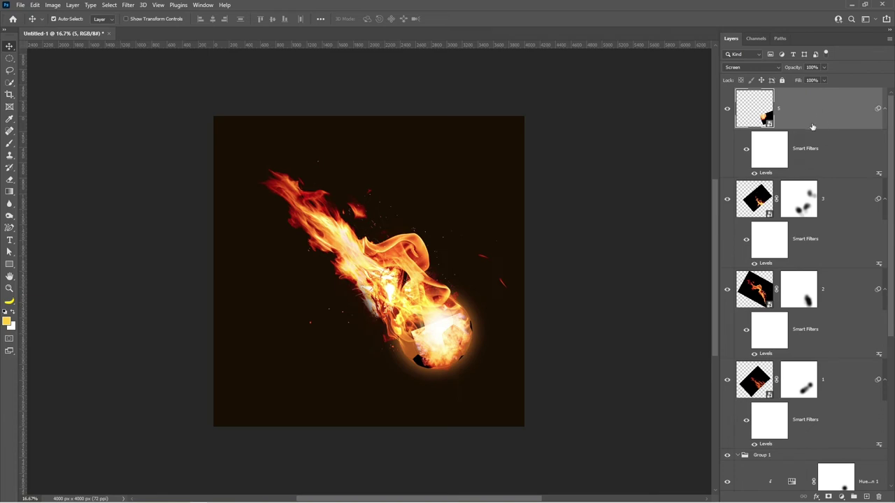
Mask flame layer 5 with a 26% opacity brush so the white ball shows through
click(828, 497)
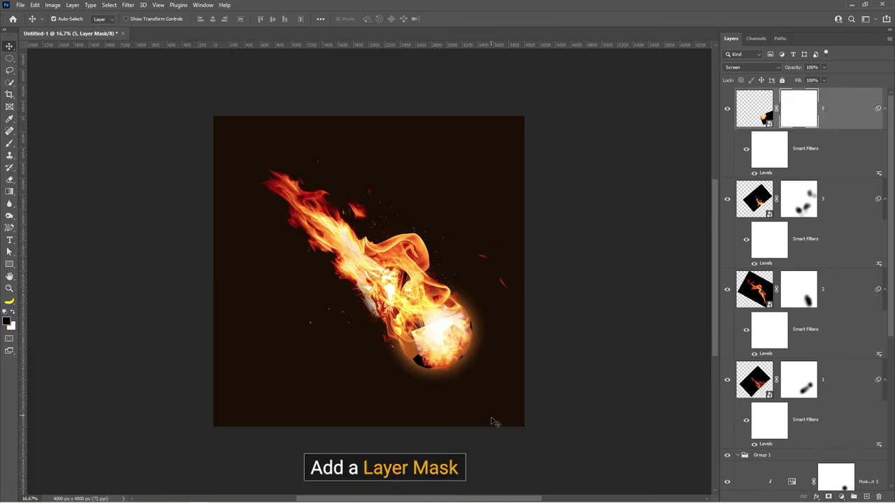
key(b)
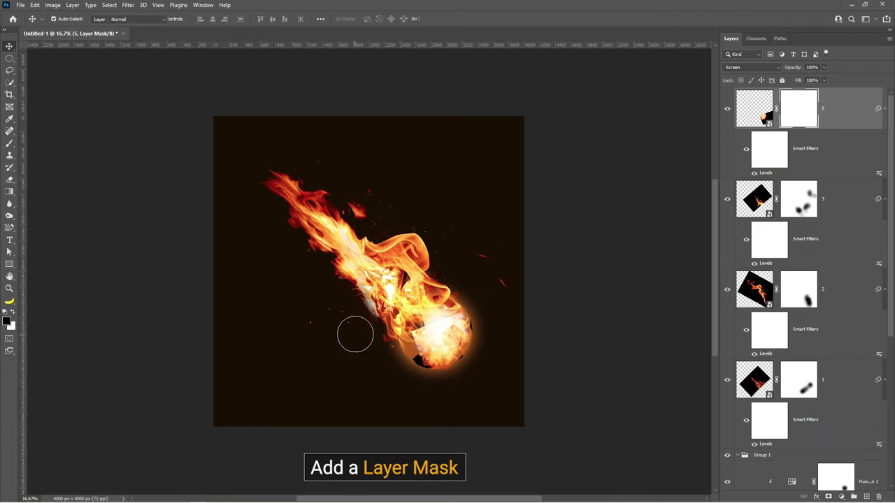
click(215, 19)
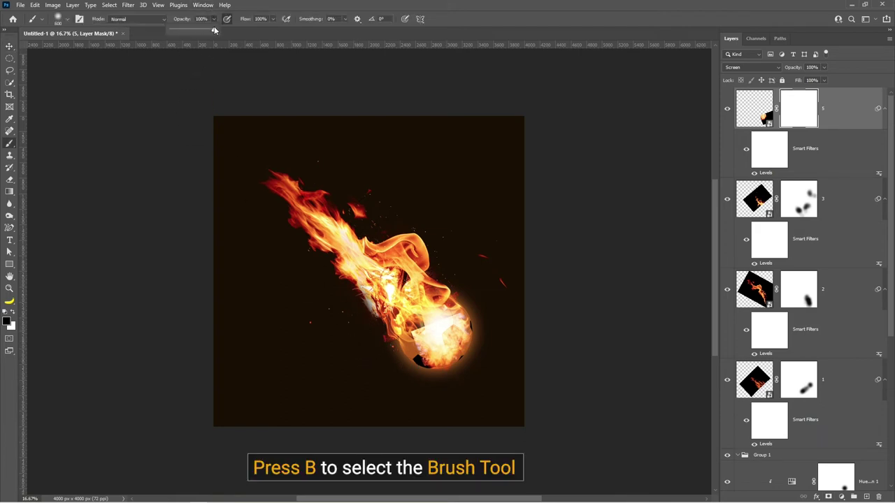
drag(216, 31, 181, 32)
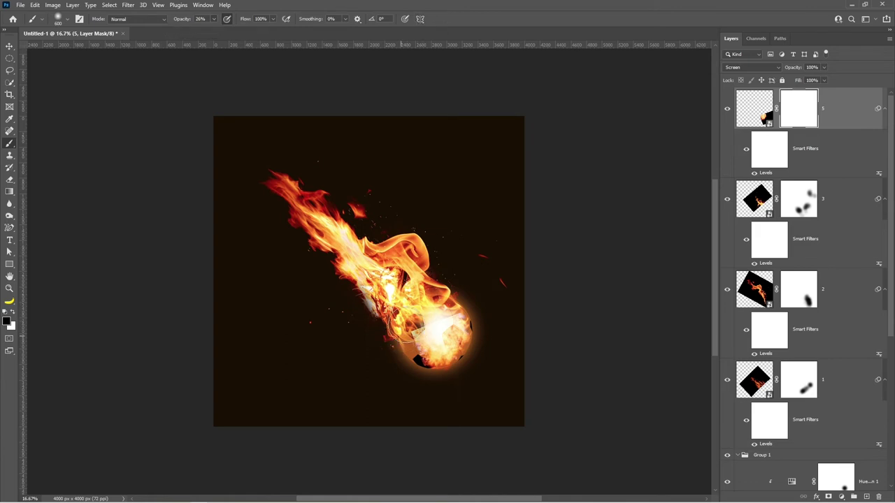
mouse_move(411, 343)
mouse_down()
mouse_move(444, 337)
mouse_move(394, 362)
mouse_up()
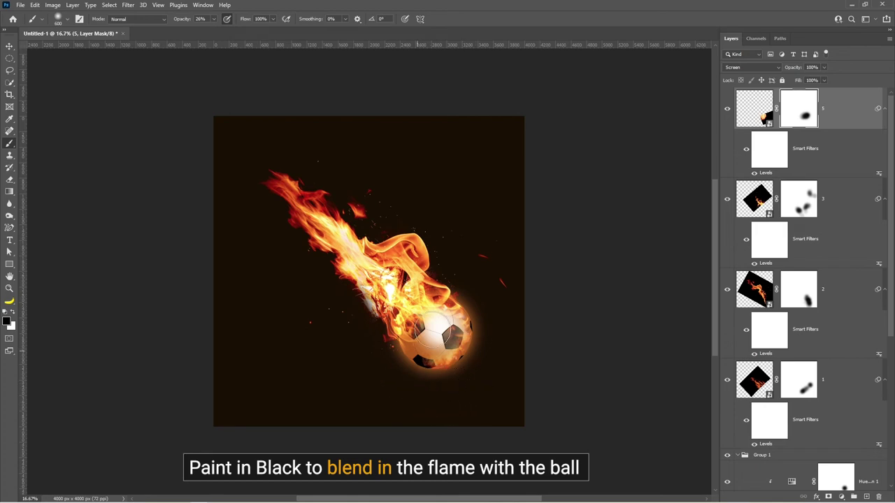
mouse_move(437, 327)
mouse_down()
mouse_move(447, 326)
mouse_move(423, 346)
mouse_up()
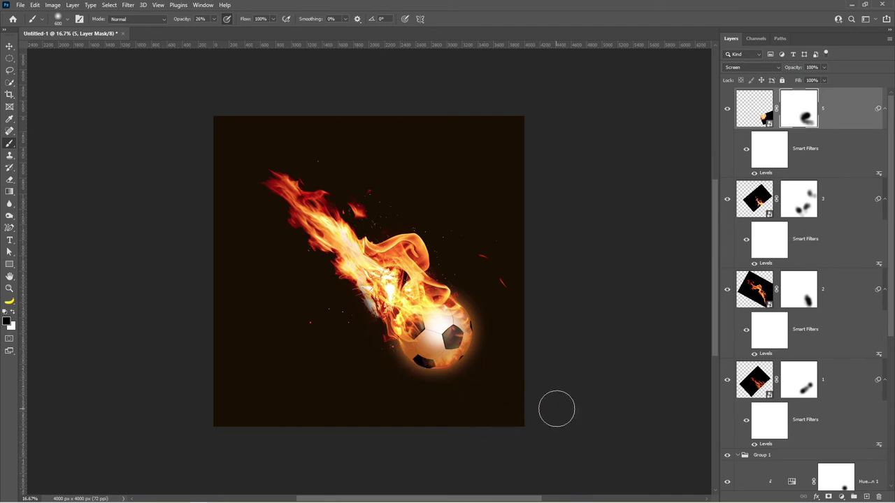
drag(444, 350, 434, 335)
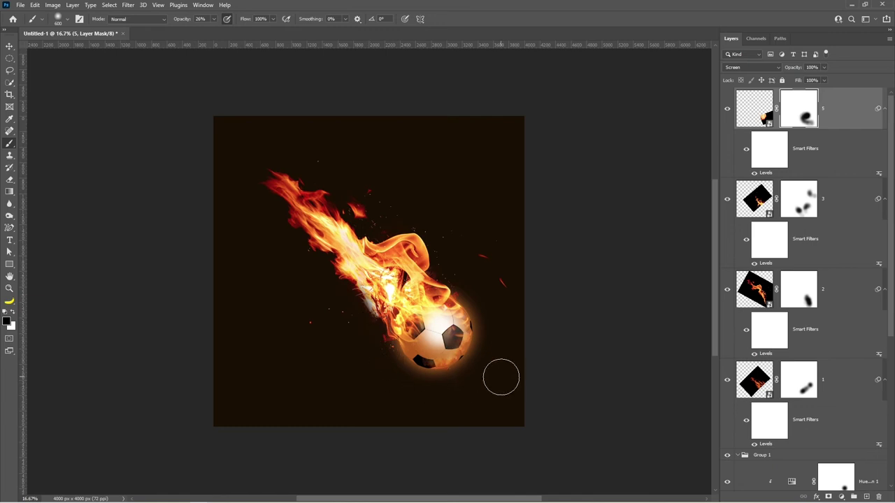
key(v)
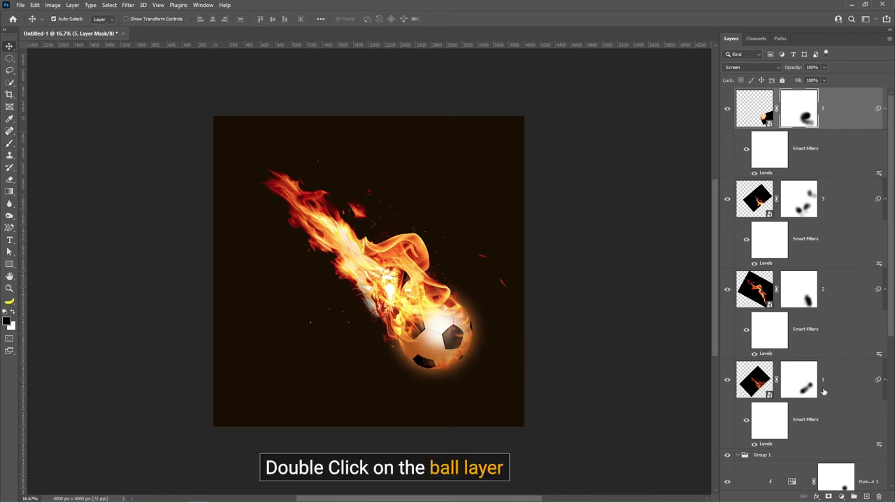
Open the soccer_ball Layer Style and enable a first Drop Shadow coloured ff9600
scroll(777, 350, down, 5)
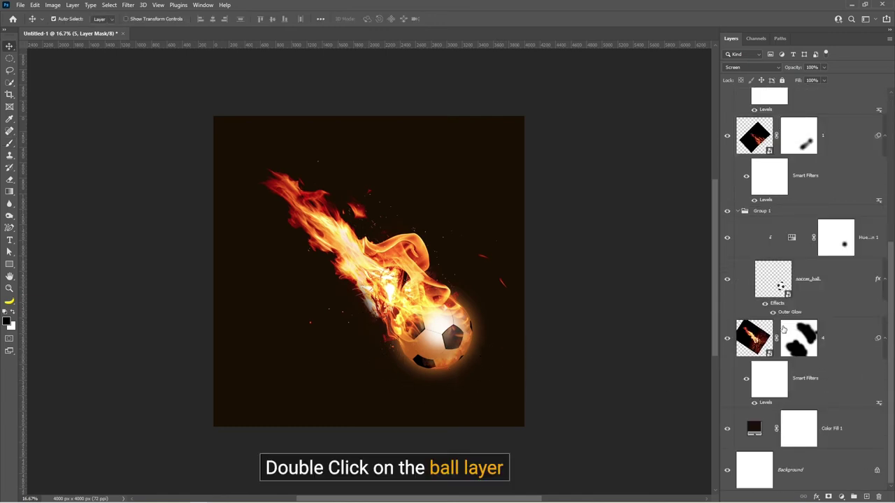
click(849, 300)
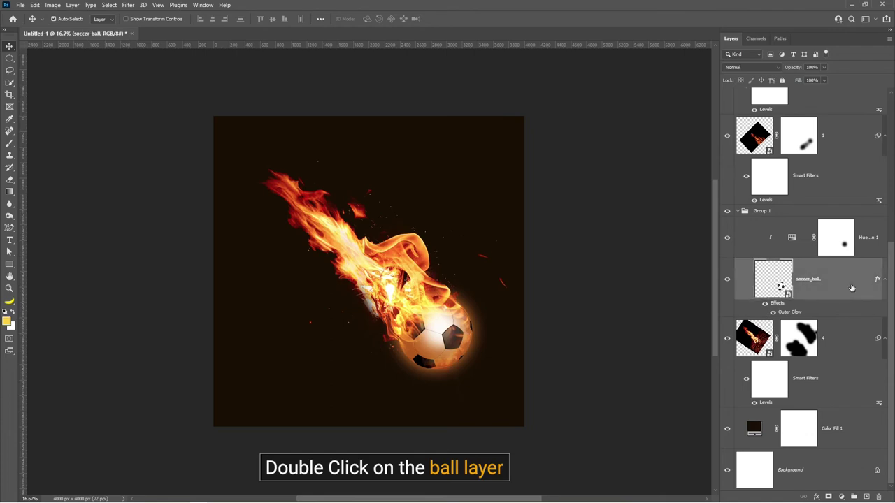
double_click(852, 288)
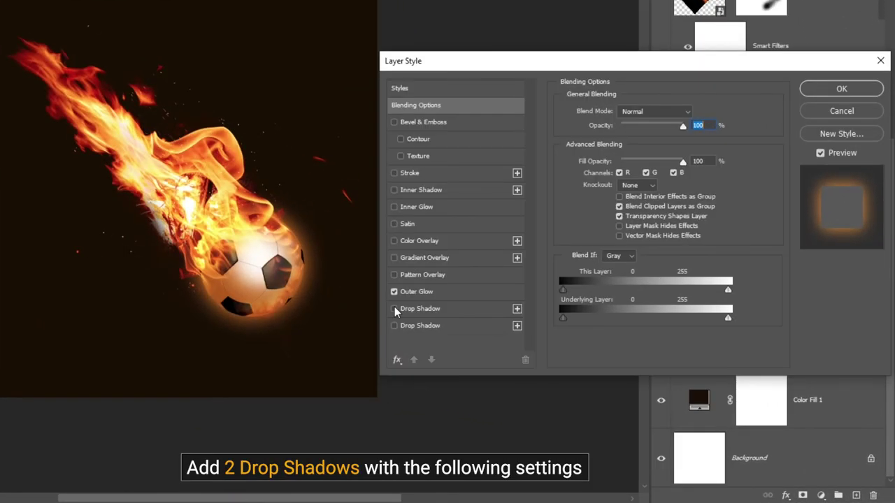
click(394, 308)
click(451, 309)
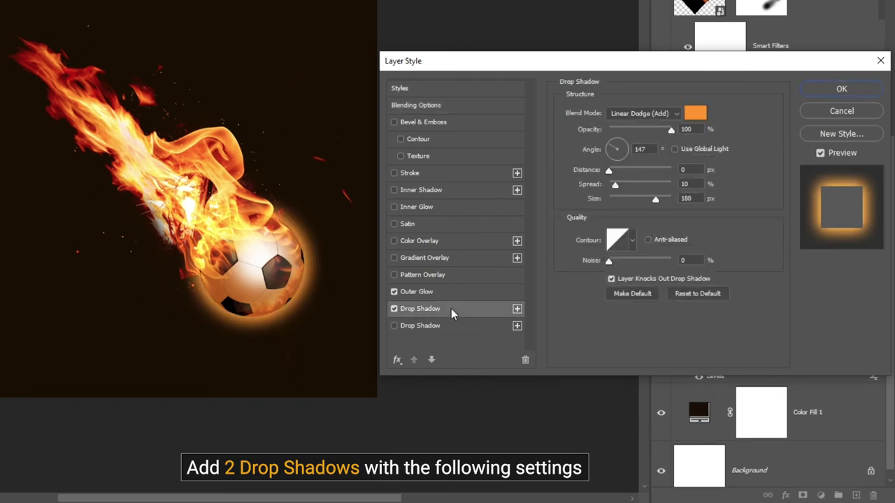
click(695, 114)
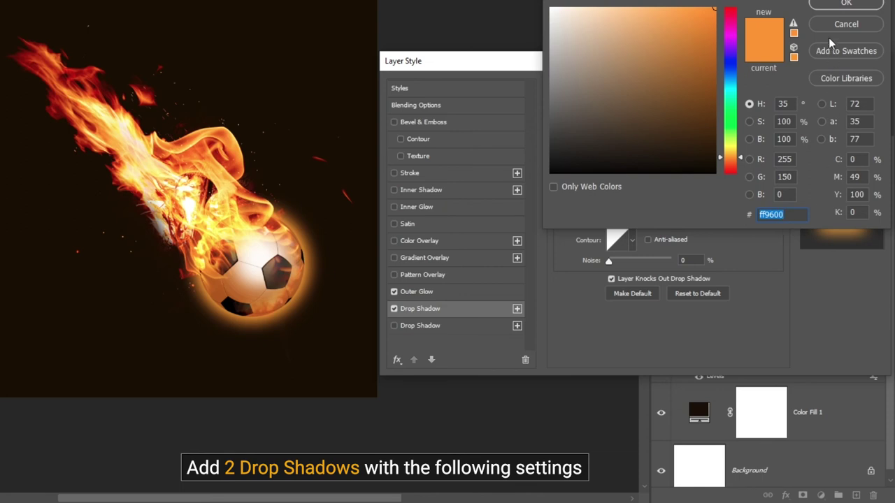
click(836, 6)
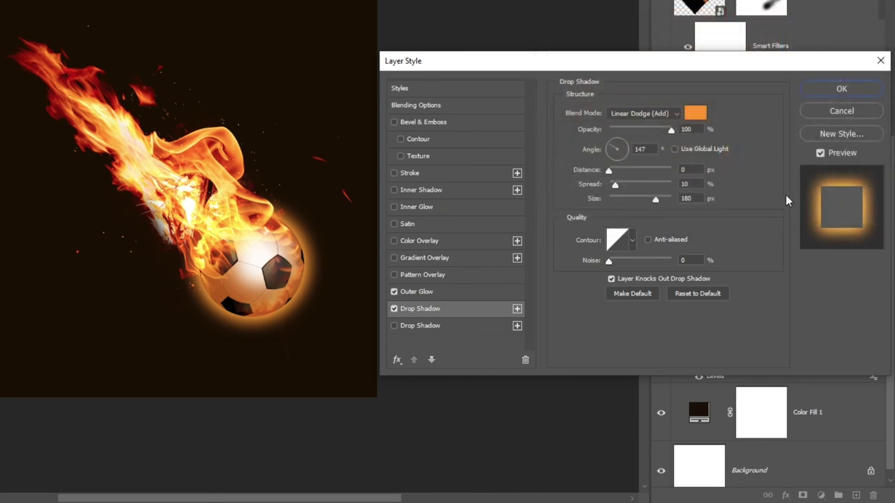
Enable a second Drop Shadow coloured ff6600 and review both shadow settings
click(394, 326)
click(431, 326)
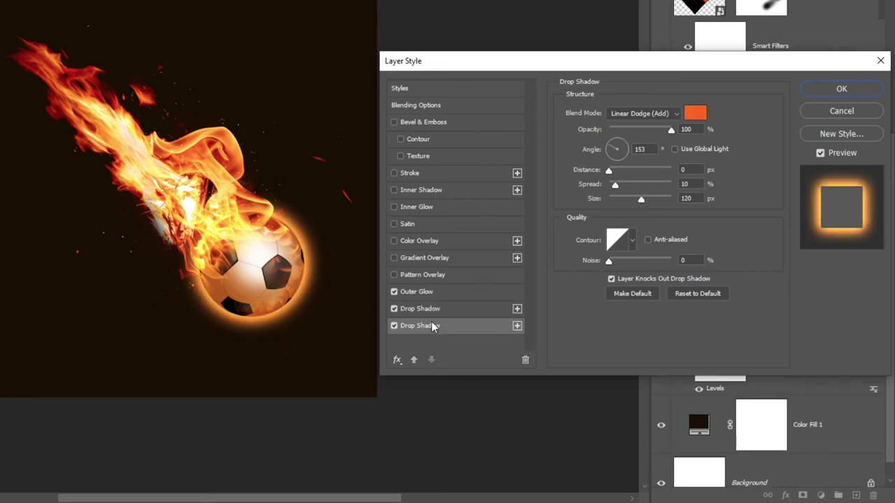
click(695, 113)
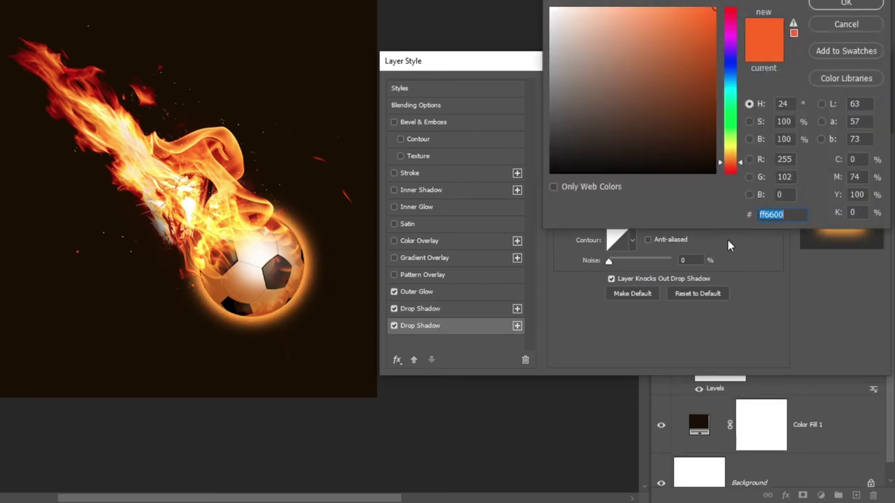
click(846, 4)
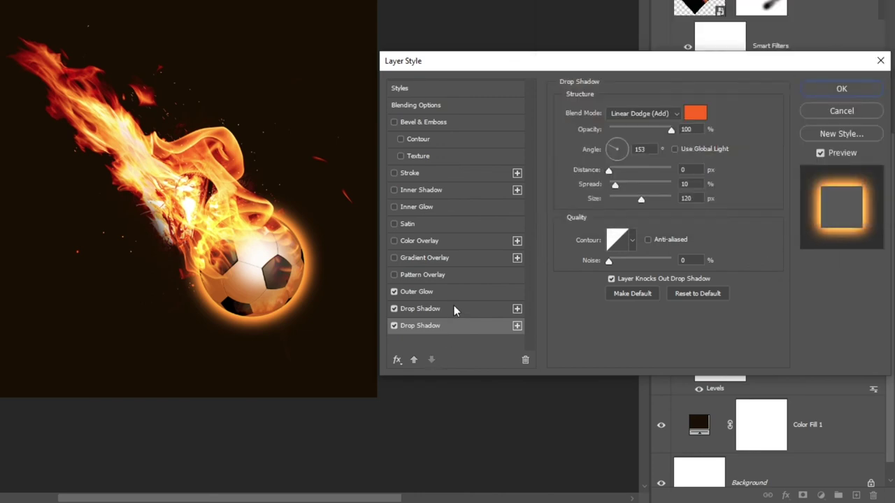
click(454, 309)
click(451, 329)
Apply the shadow effects and add an empty Layer 1 just beneath the soccer_ball layer
click(842, 89)
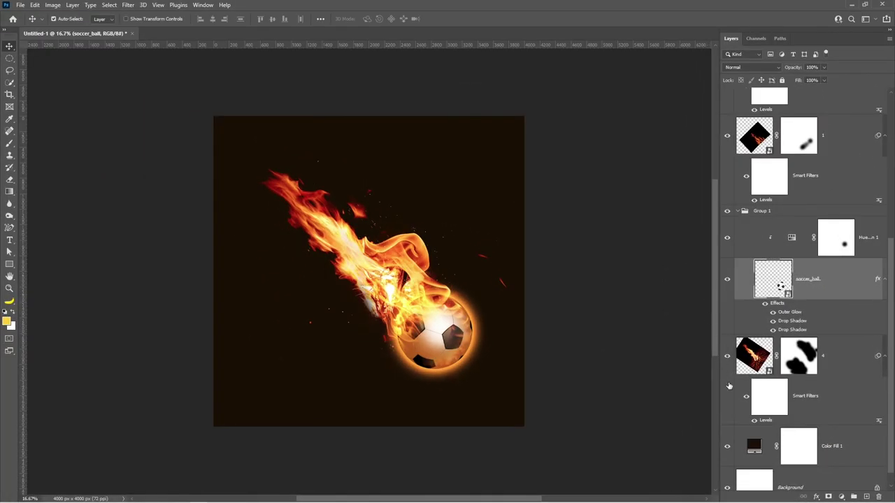
click(844, 357)
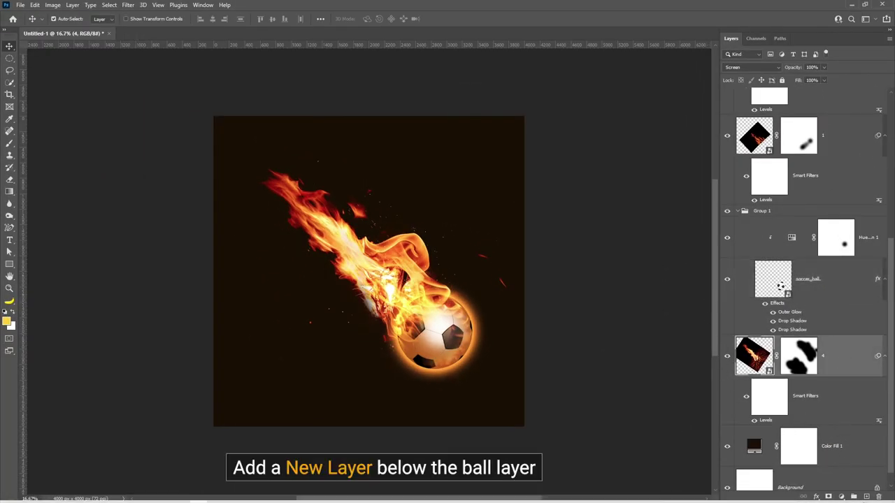
click(867, 497)
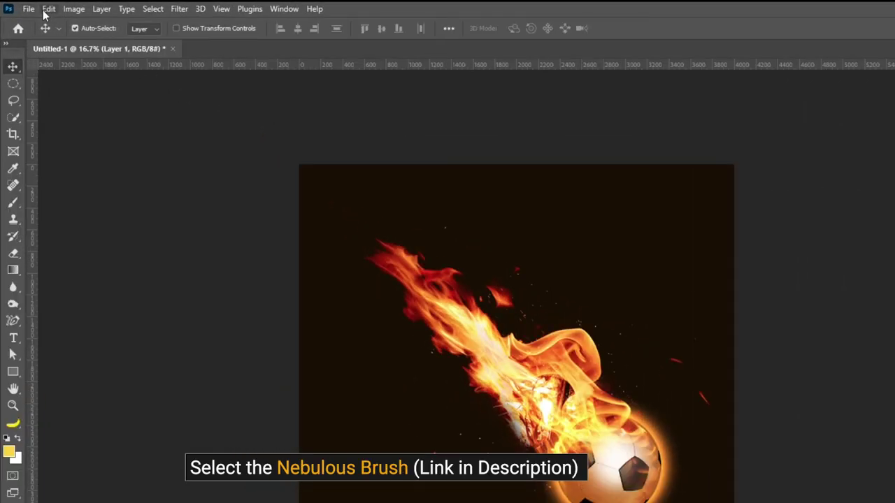
Load the Nebulous Brush from the brush presets
key(b)
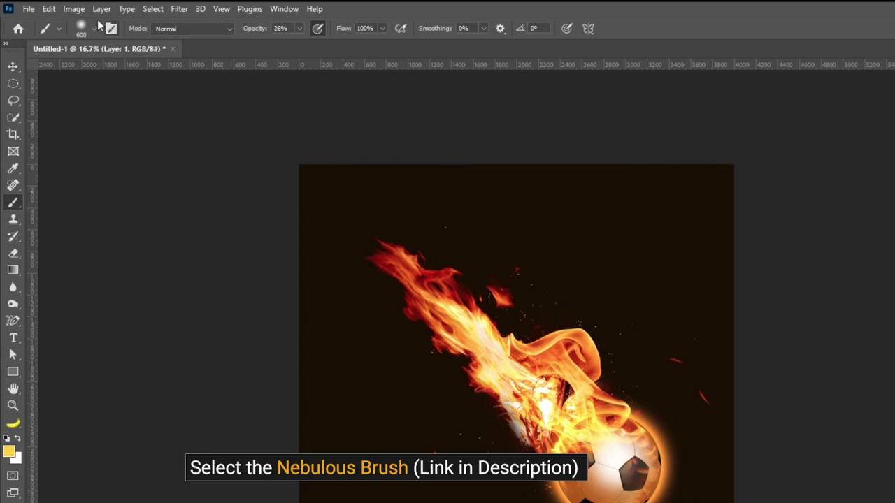
click(97, 29)
scroll(149, 340, down, 5)
scroll(150, 340, down, 5)
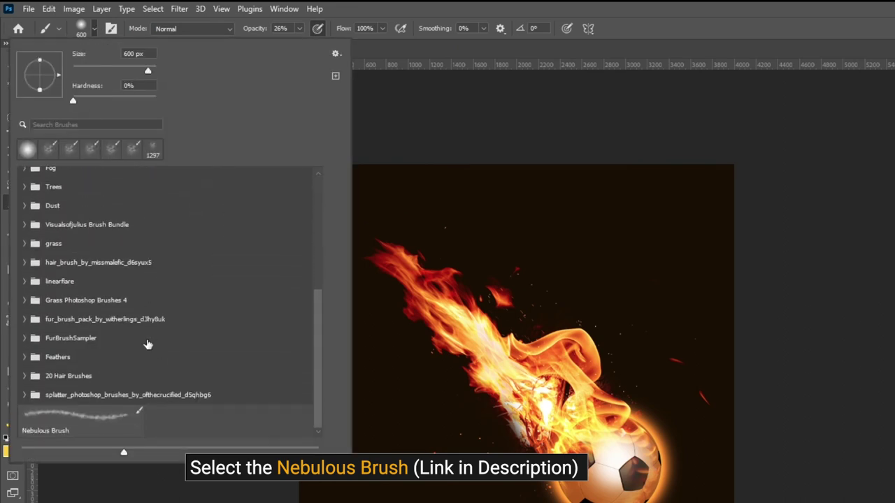
click(98, 420)
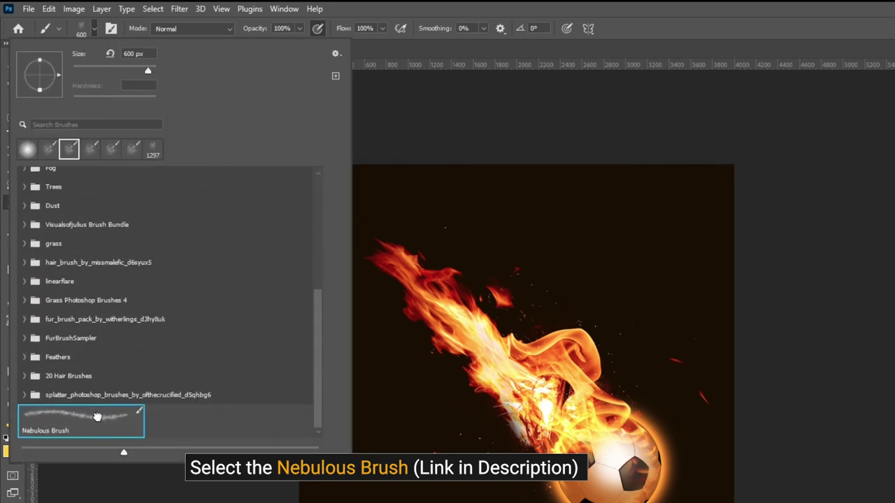
click(519, 11)
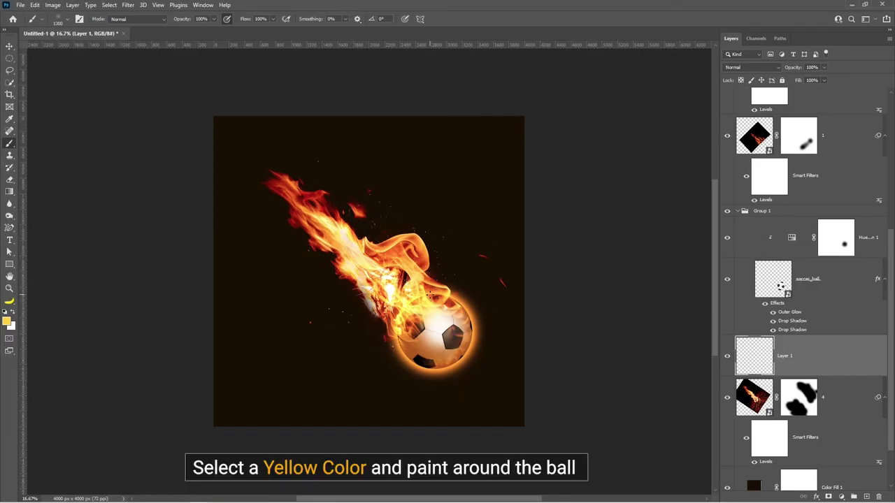
Paint yellow glow along the ball's upper-right edge using colour ffd200
mouse_move(429, 293)
mouse_down()
mouse_move(469, 323)
mouse_move(428, 364)
mouse_up()
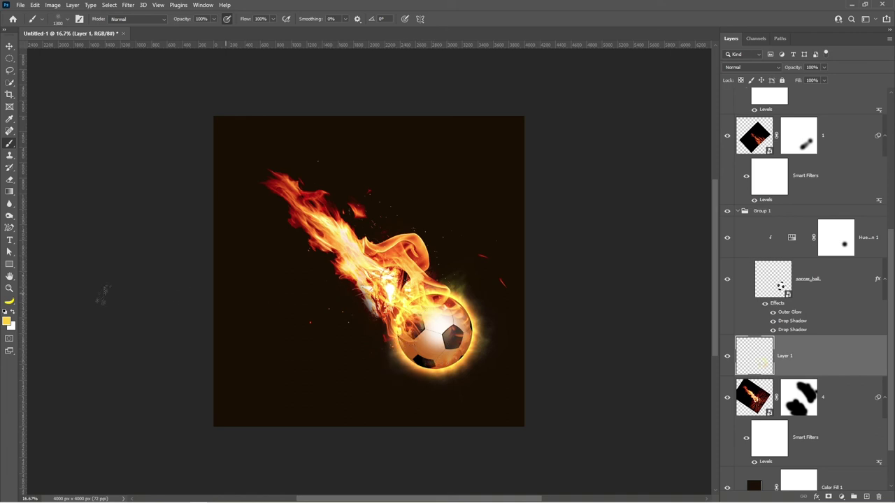
click(6, 319)
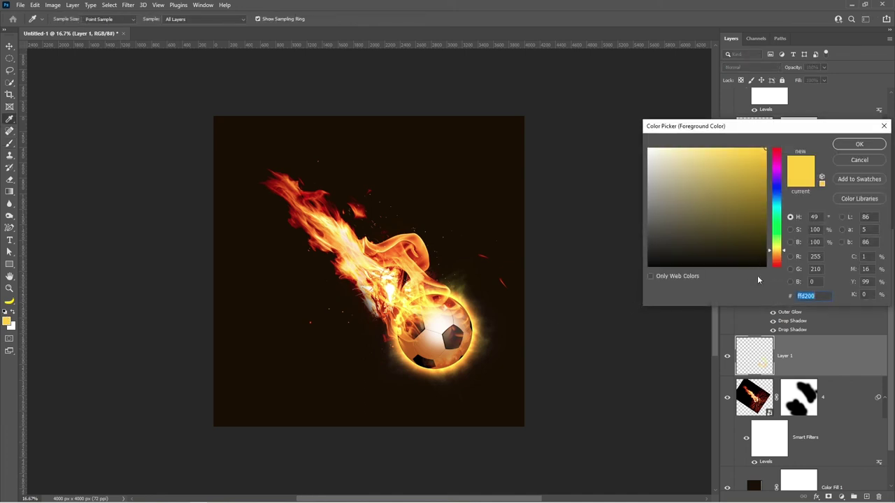
click(859, 144)
Lower brush opacity to 55% and haze the flame trail toward the ball with soft yellow glow
click(215, 21)
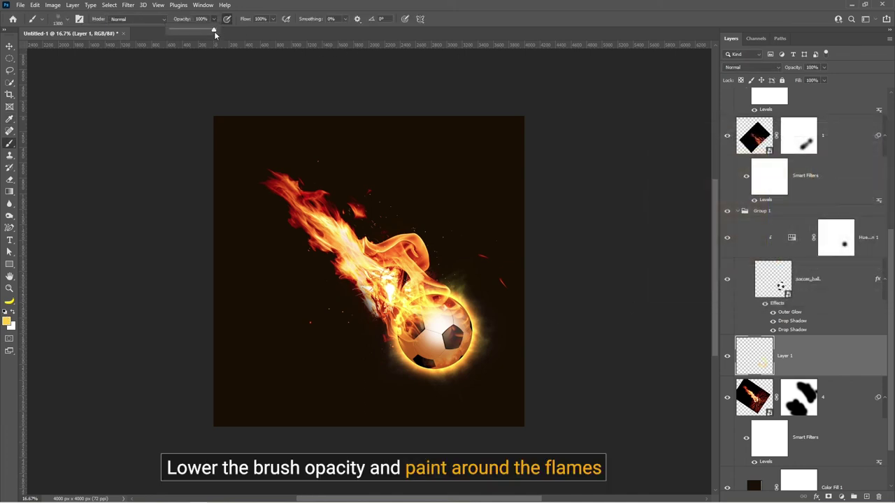
drag(214, 33, 195, 32)
click(462, 19)
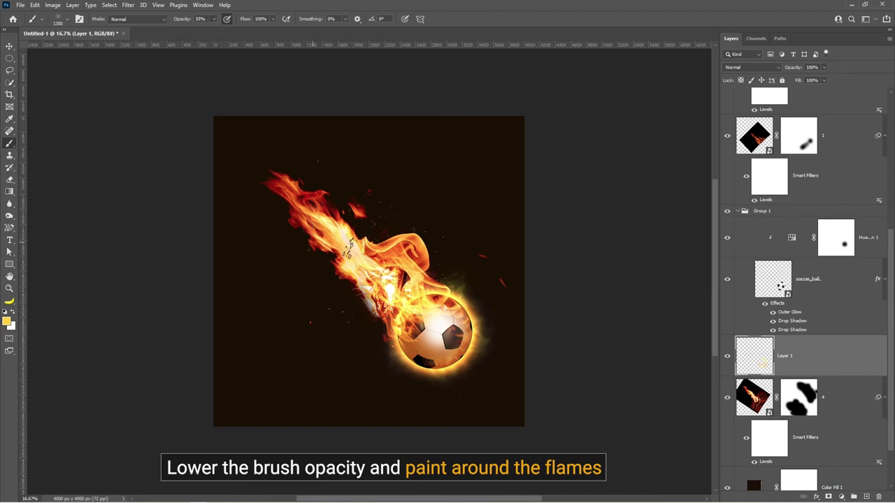
drag(324, 237, 383, 307)
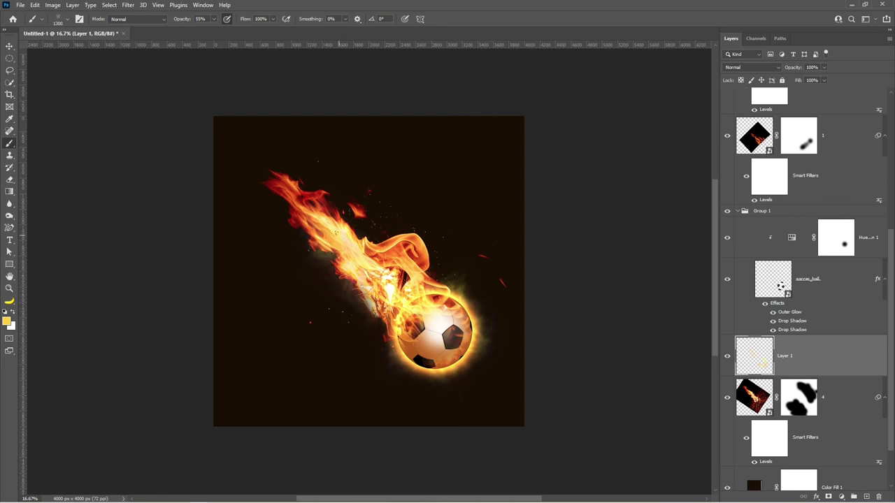
drag(326, 183, 432, 274)
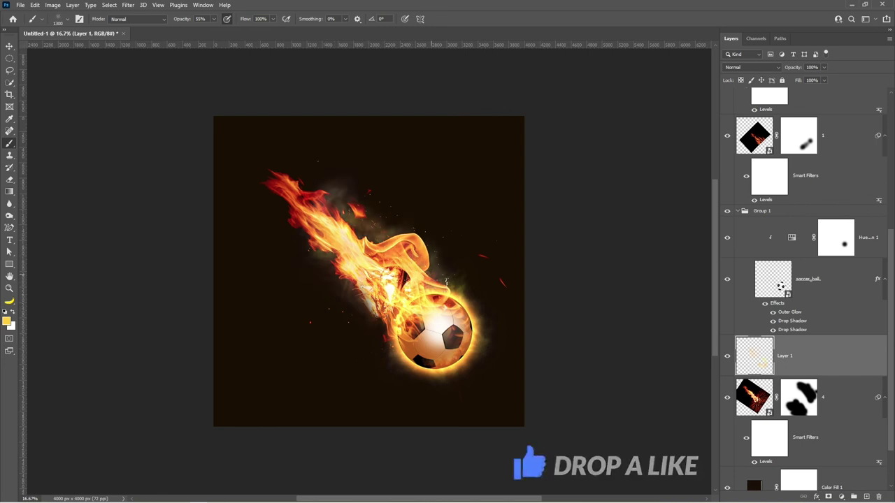
drag(293, 200, 389, 327)
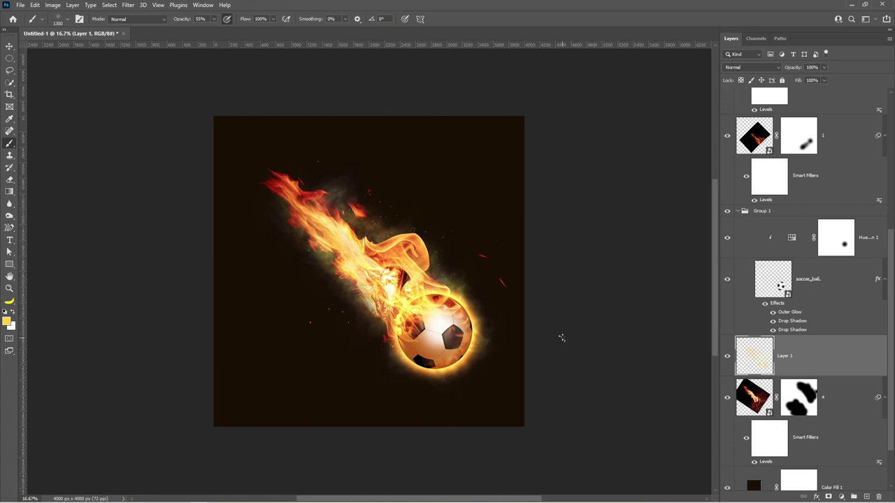
key(v)
scroll(816, 185, up, 5)
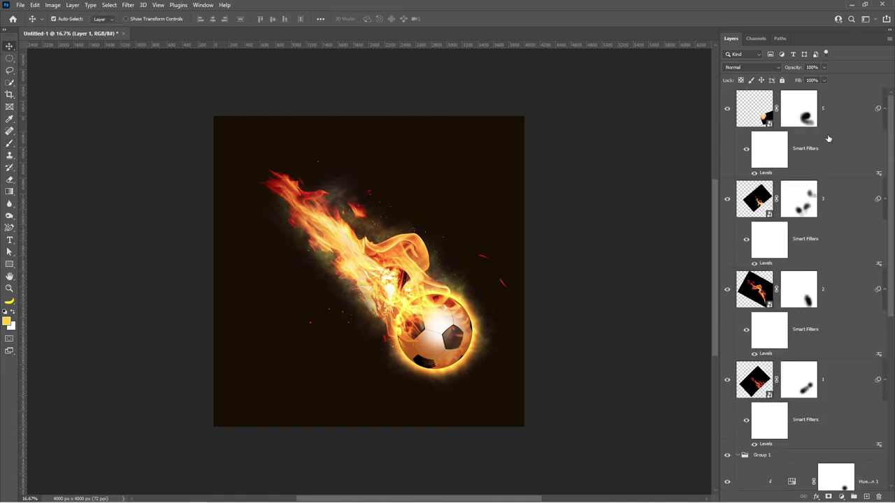
Group layers 5 down through layer 4 into Group 2, then toggle its visibility to compare
click(839, 110)
scroll(842, 326, down, 5)
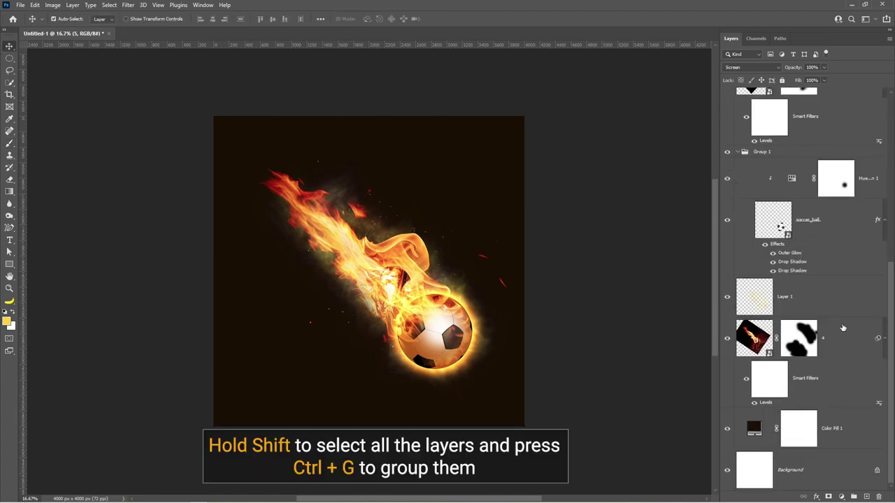
shift+click(833, 393)
key(ctrl+g)
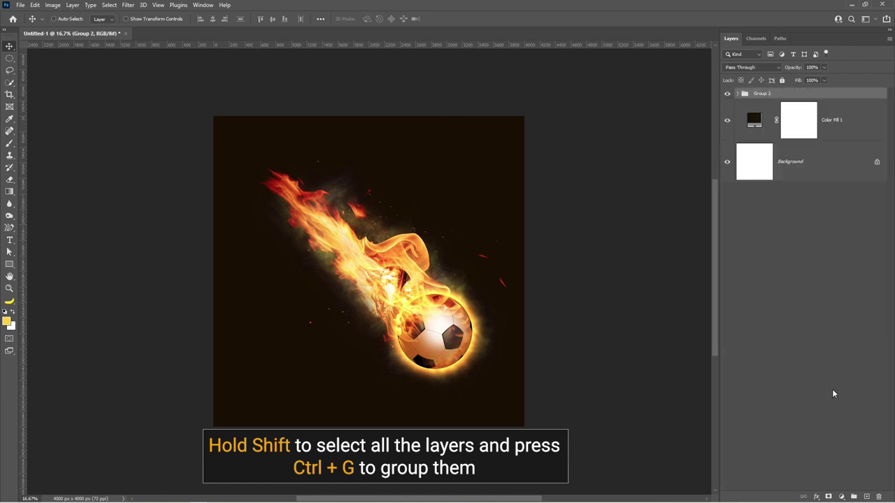
click(727, 93)
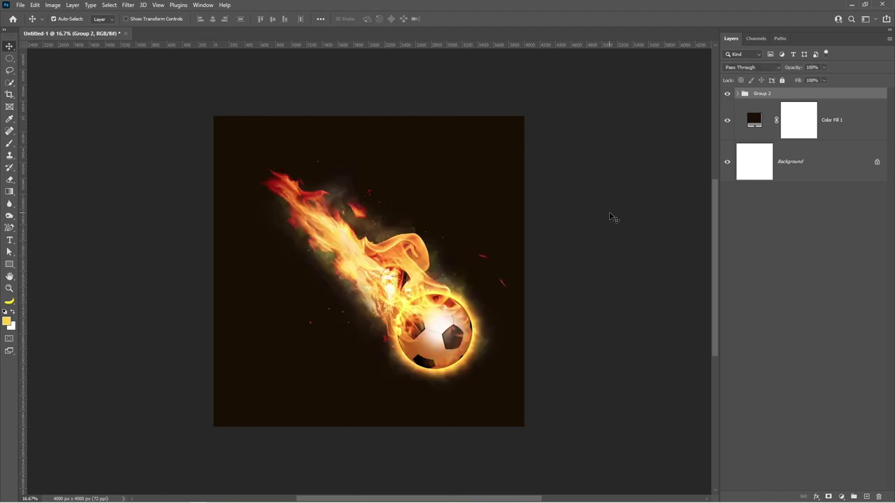